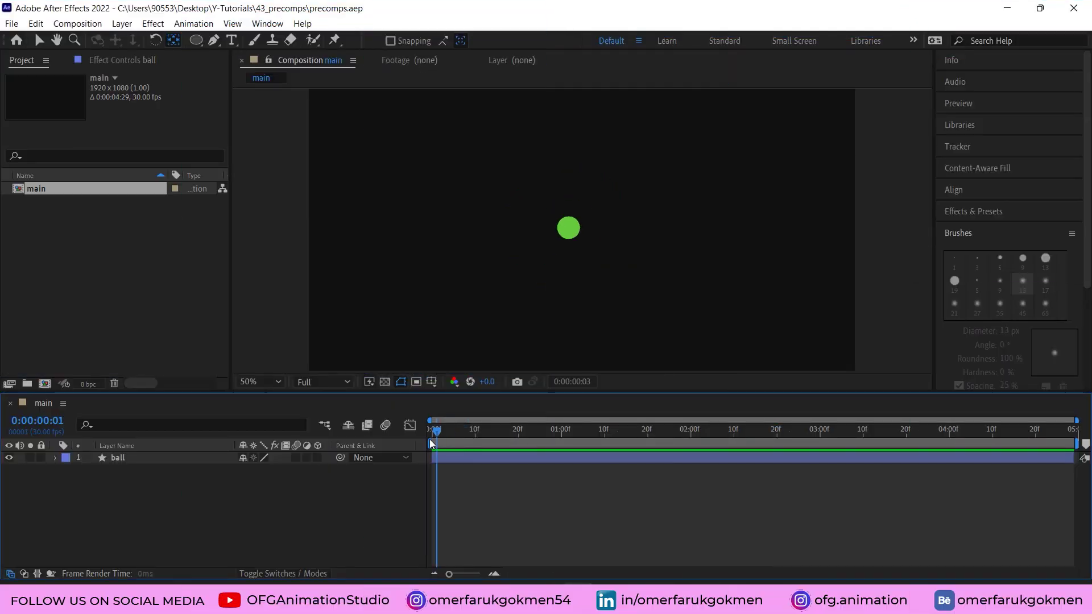
Preview the ball's growing animation by scrubbing and playing it from the start.
{"action": "left_click_drag", "start_coordinate": [437, 438], "coordinate": [608, 443]}
{"action": "key", "text": "Home"}
{"action": "key", "text": "space"}
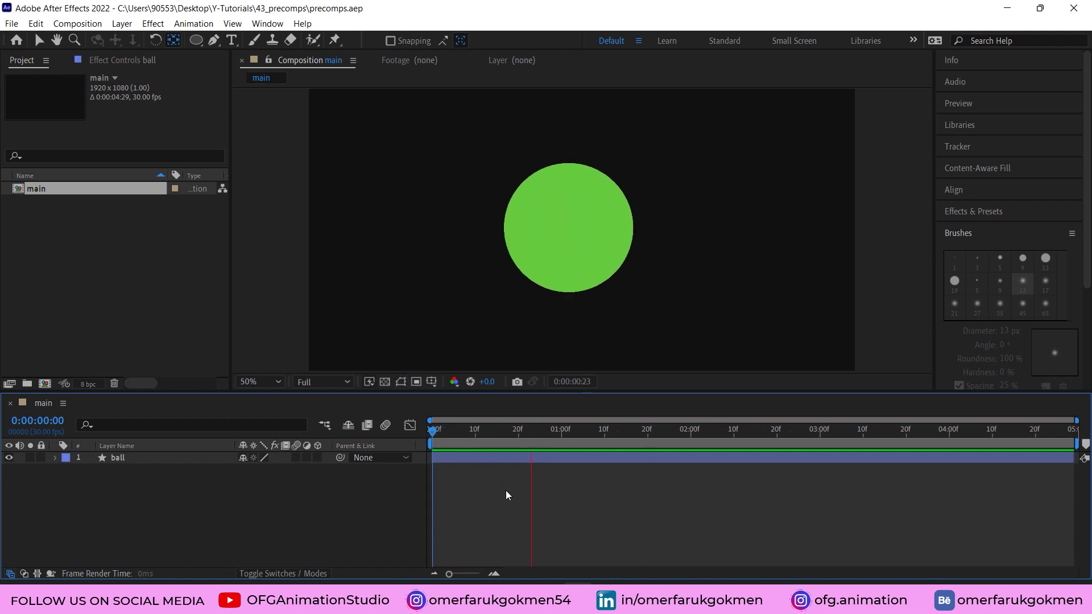
{"action": "key", "text": "space"}
Inspect the ball layer's Scale keyframes while scrubbing to full size, then reselect the layer.
{"action": "left_click", "coordinate": [139, 460]}
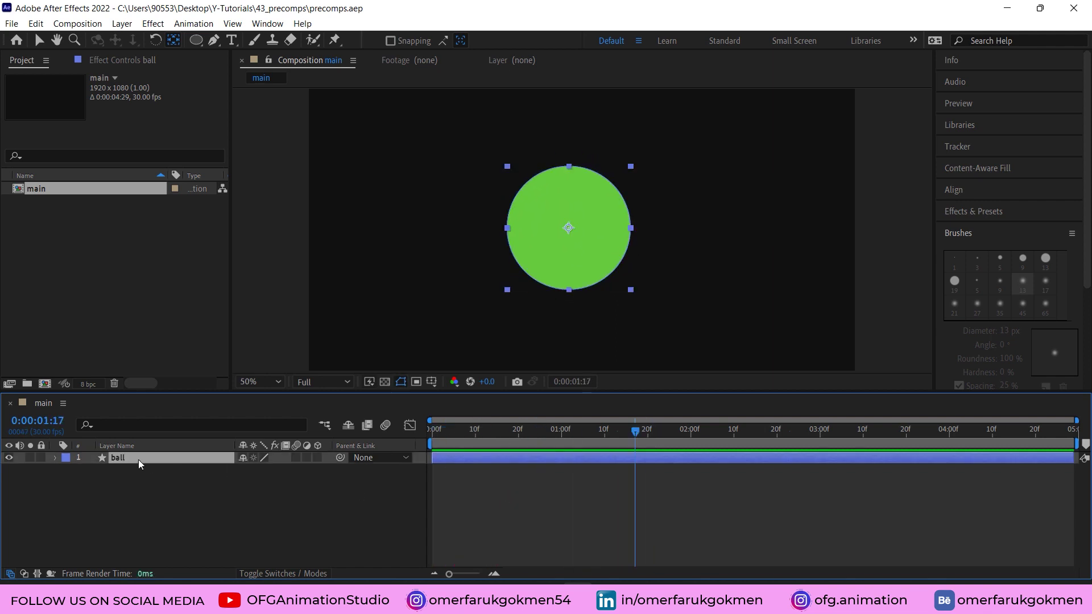
{"action": "key", "text": "s"}
{"action": "left_click_drag", "start_coordinate": [546, 434], "coordinate": [461, 445]}
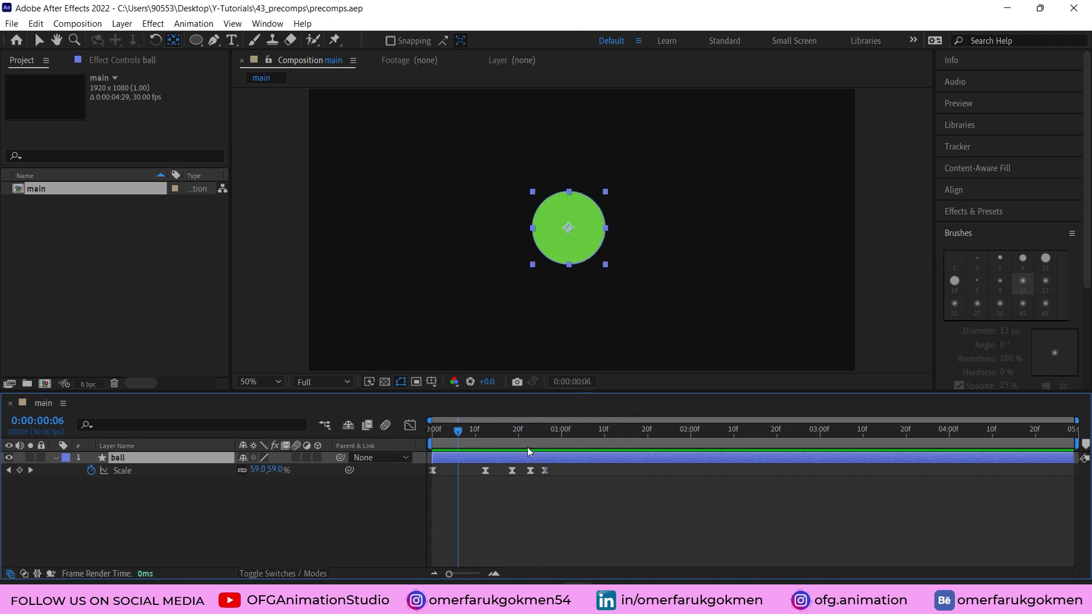
{"action": "left_click_drag", "start_coordinate": [574, 438], "coordinate": [486, 433]}
{"action": "left_click", "coordinate": [56, 458]}
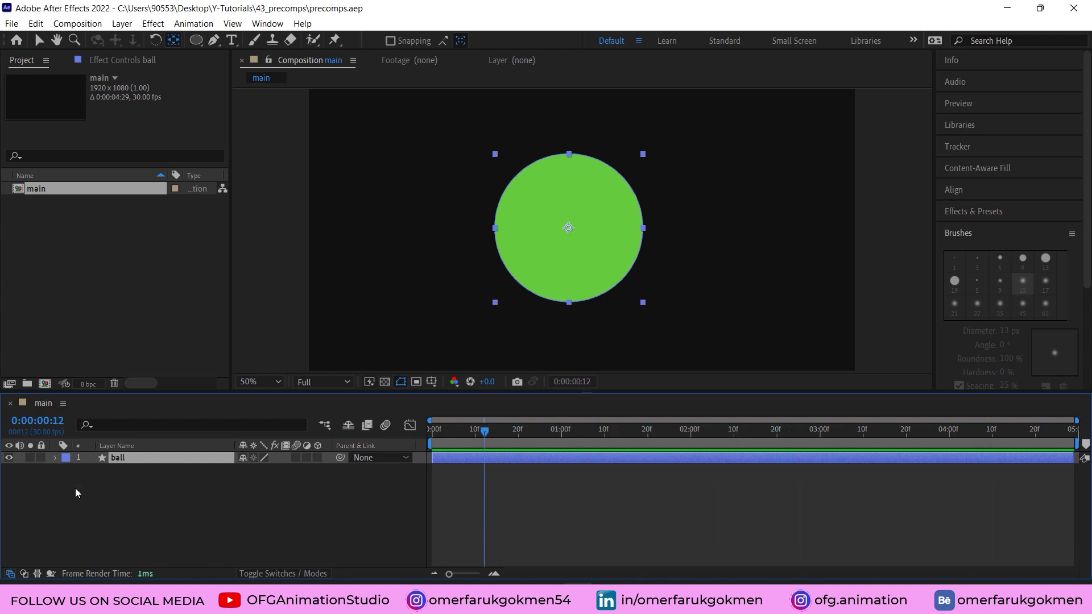
{"action": "left_click", "coordinate": [75, 488]}
{"action": "left_click", "coordinate": [114, 461]}
Pre-compose the ball layer into a new composition named 'ball'.
{"action": "right_click", "coordinate": [126, 458]}
{"action": "left_click", "coordinate": [164, 382]}
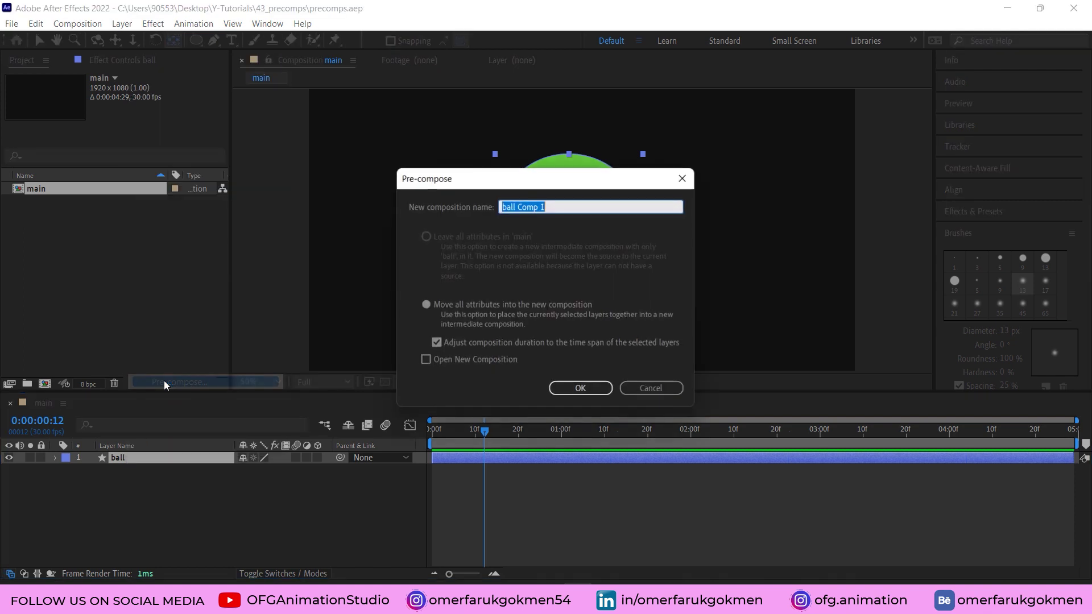
{"action": "type", "text": "ball"}
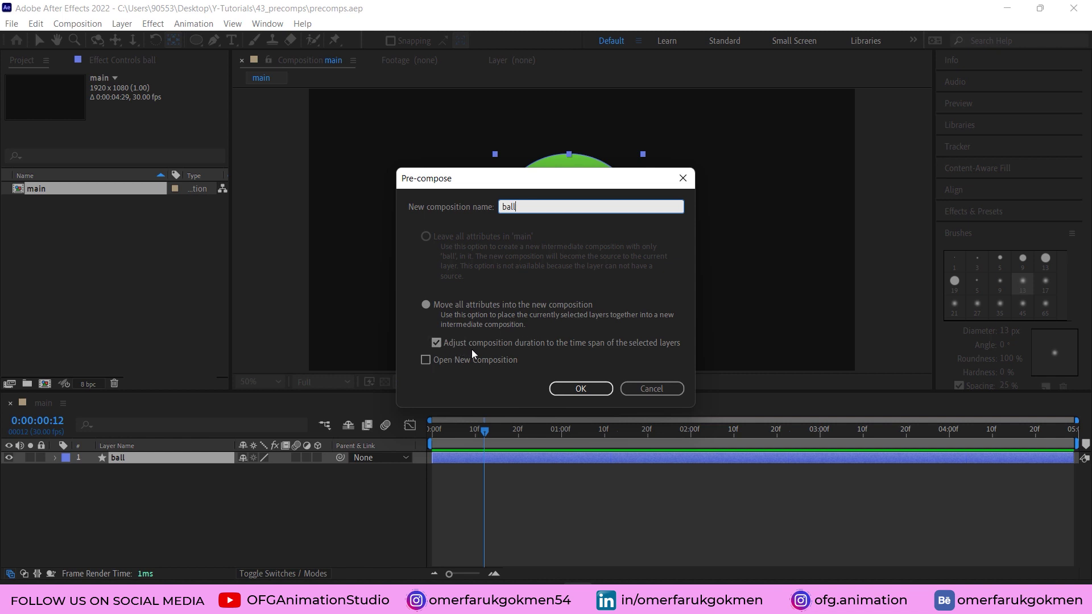
{"action": "left_click", "coordinate": [585, 393]}
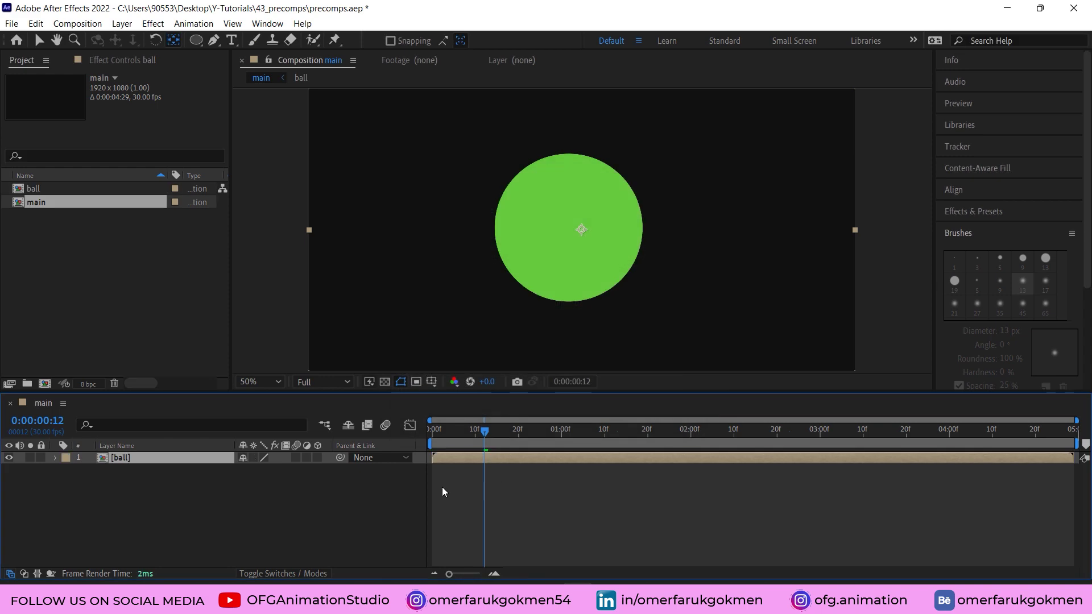
Duplicate the ball precomp layer and drag the copy to the right of the original.
{"action": "left_click", "coordinate": [98, 309]}
{"action": "left_click", "coordinate": [131, 458]}
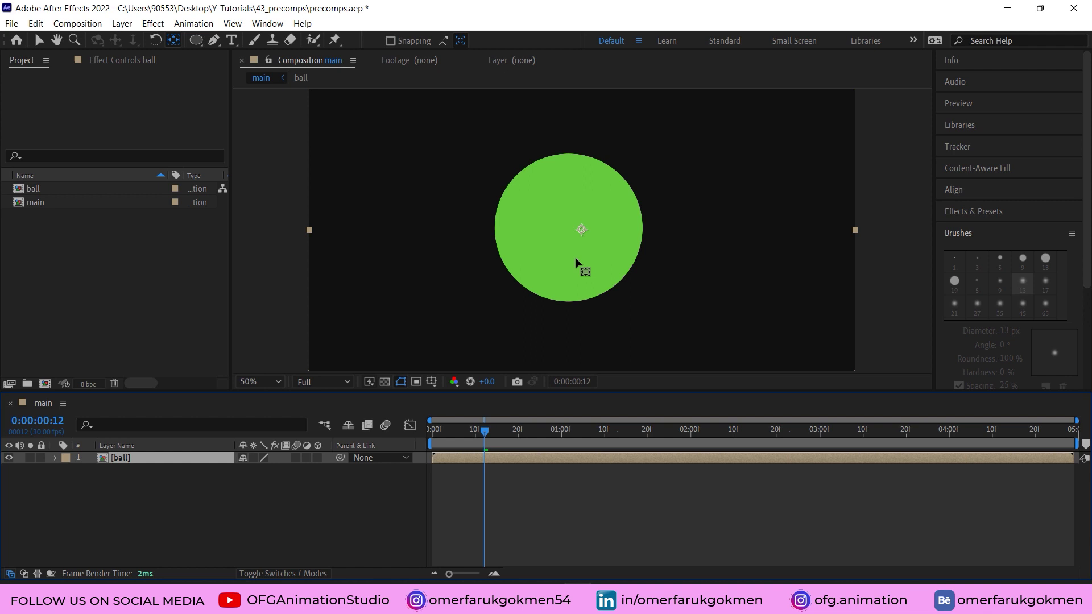
{"action": "left_click", "coordinate": [146, 494]}
{"action": "left_click", "coordinate": [510, 296]}
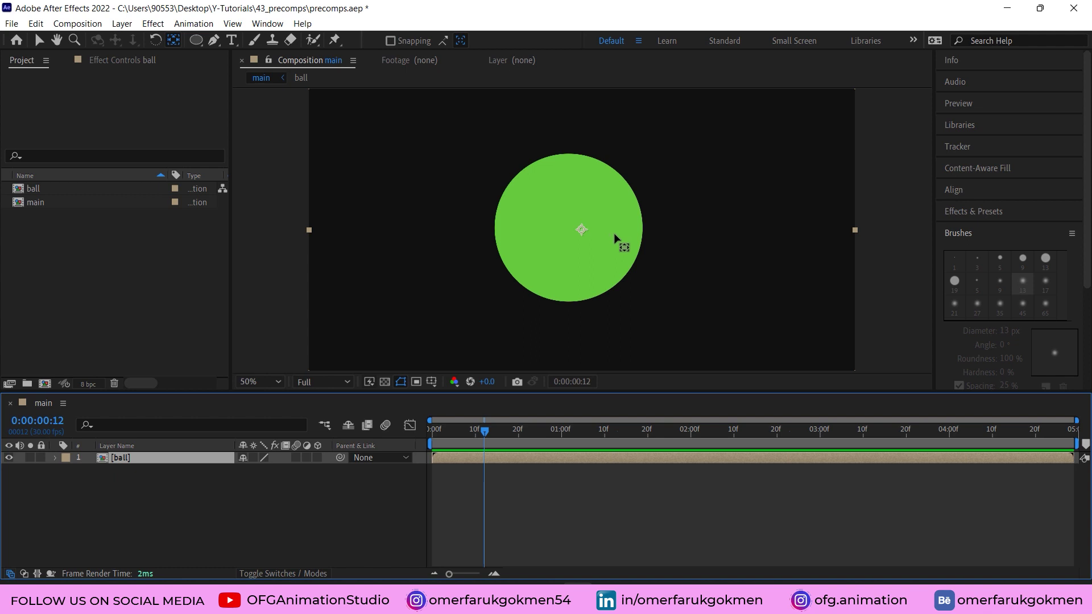
{"action": "left_click", "coordinate": [146, 495]}
{"action": "left_click", "coordinate": [121, 459]}
{"action": "key", "text": "ctrl+d"}
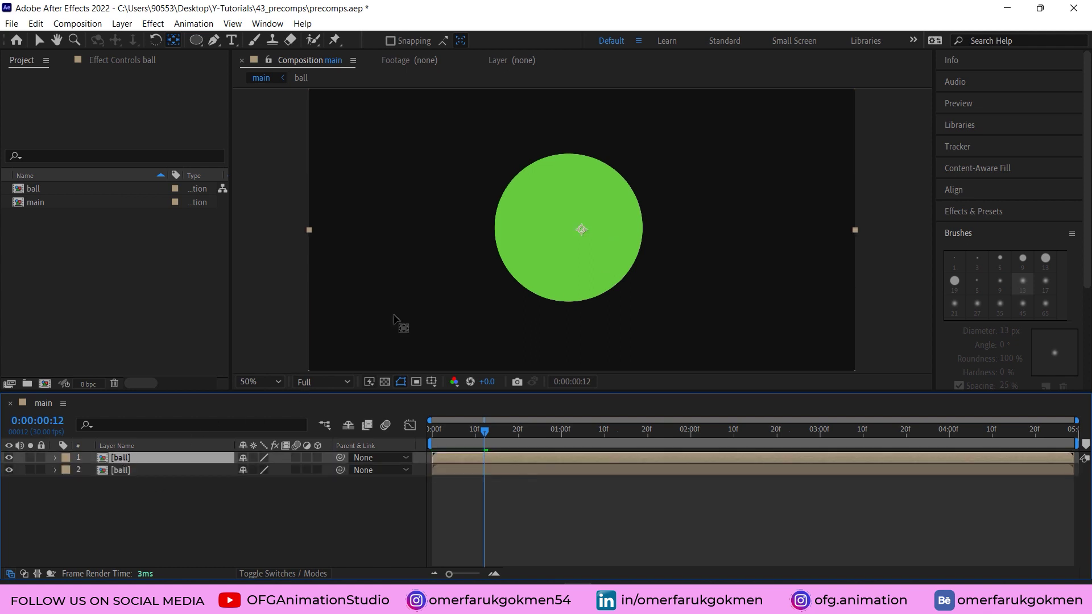
{"action": "key", "text": "v"}
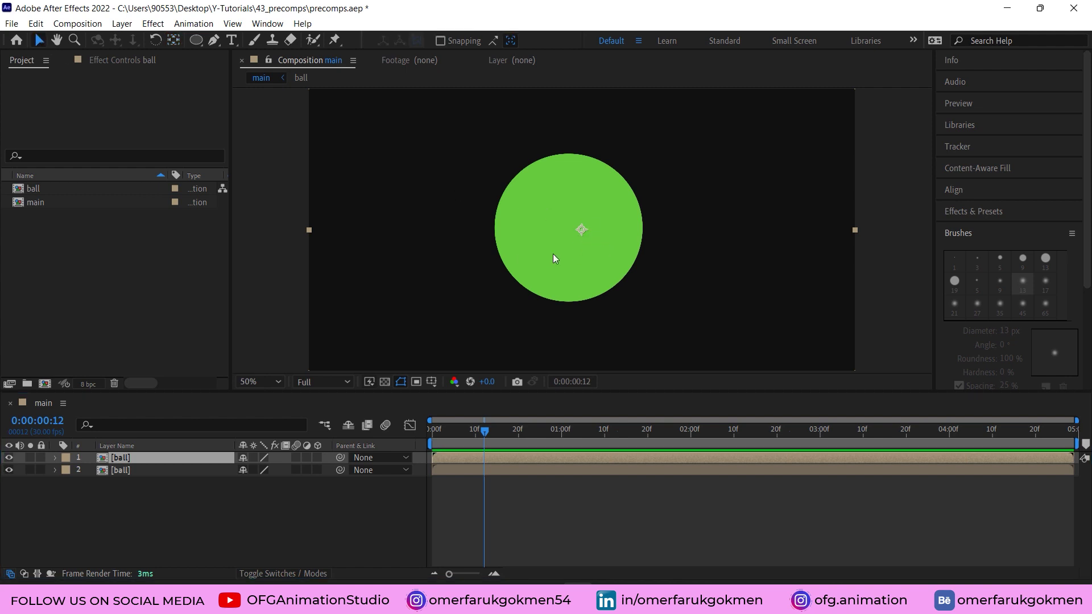
{"action": "left_click_drag", "start_coordinate": [554, 255], "coordinate": [732, 255]}
Rename the lower ball layer 'greenball' and the top one 'blueball'.
{"action": "double_click", "coordinate": [122, 470]}
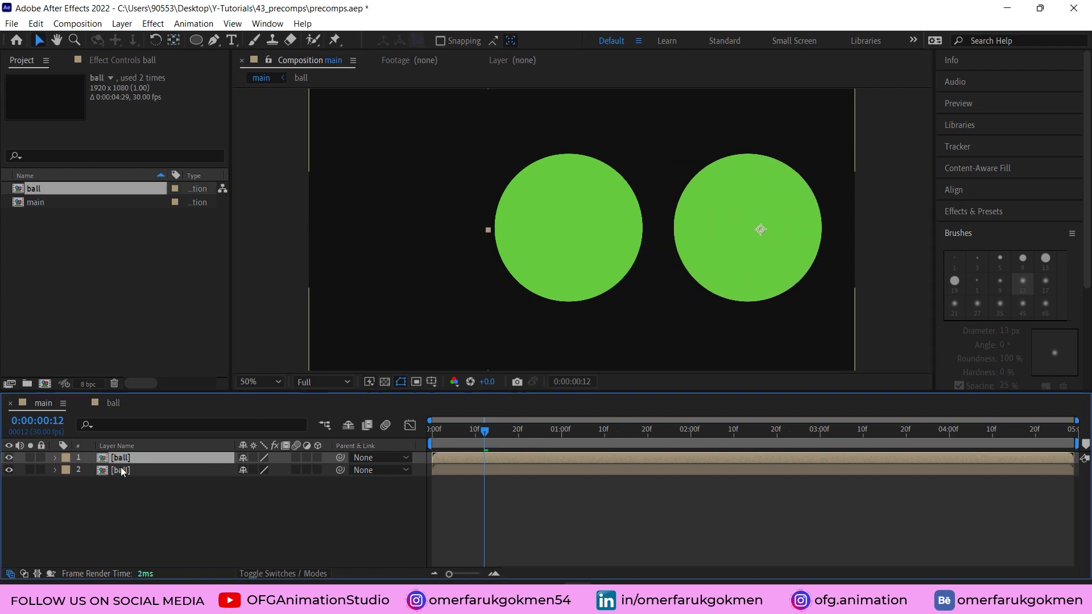
{"action": "left_click", "coordinate": [121, 471]}
{"action": "key", "text": "Return"}
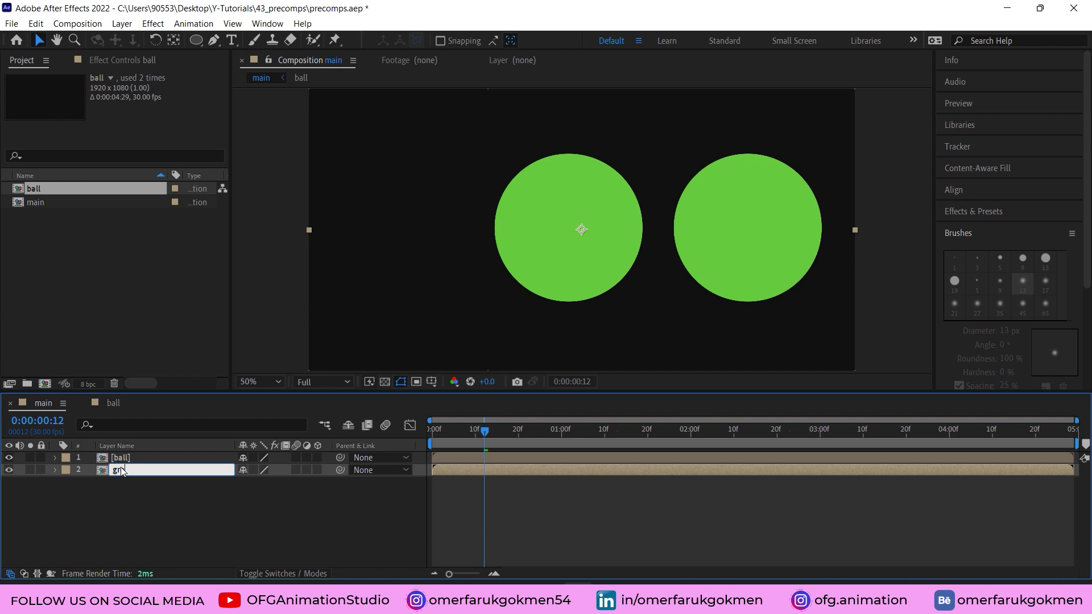
{"action": "type", "text": "greenball"}
{"action": "key", "text": "Return"}
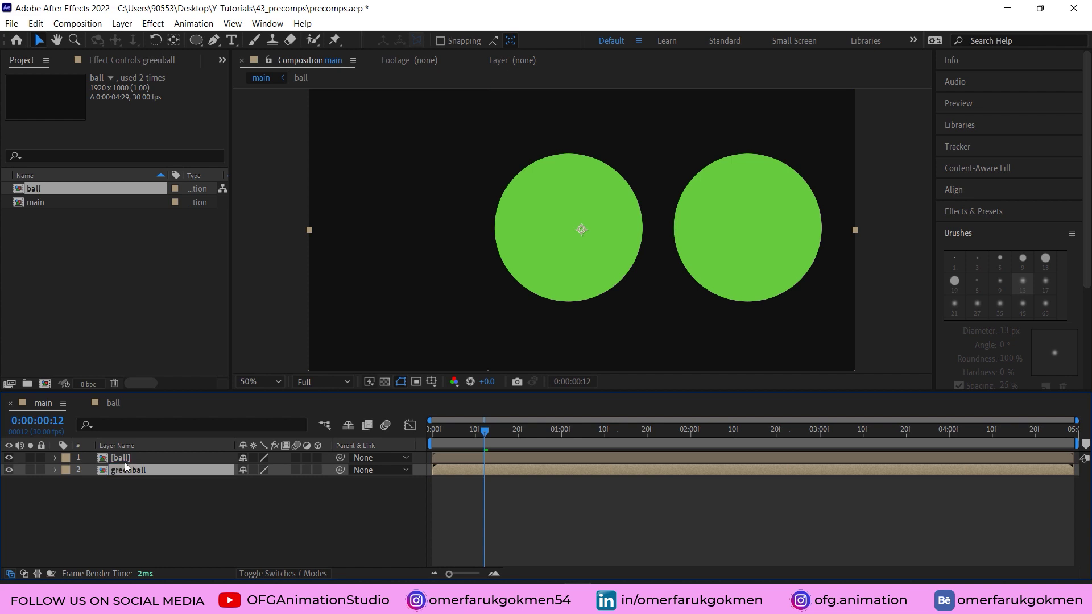
{"action": "left_click", "coordinate": [130, 458]}
{"action": "key", "text": "Return"}
{"action": "type", "text": "blue"}
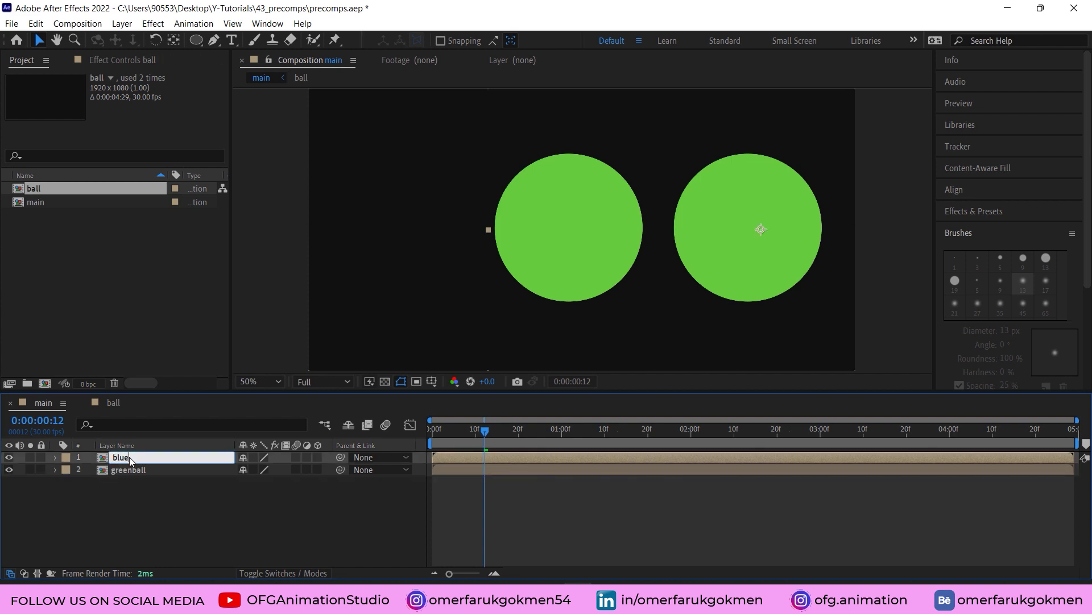
{"action": "type", "text": "ball"}
{"action": "key", "text": "Return"}
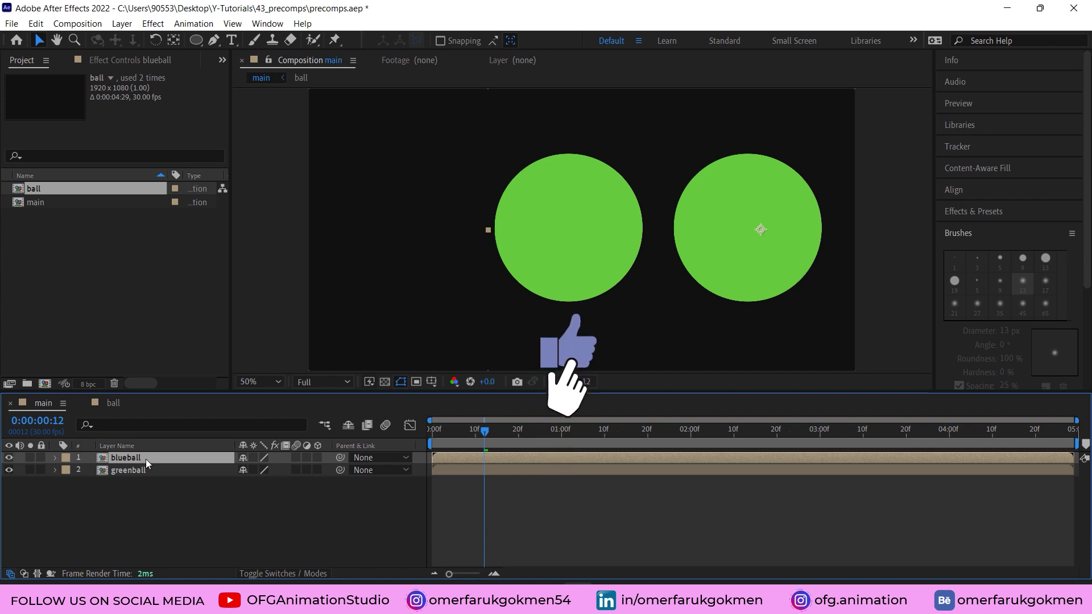
Inside the ball precomp, set the ball's fill to blue (157AC7), then return to main.
{"action": "double_click", "coordinate": [147, 459]}
{"action": "left_click", "coordinate": [135, 457]}
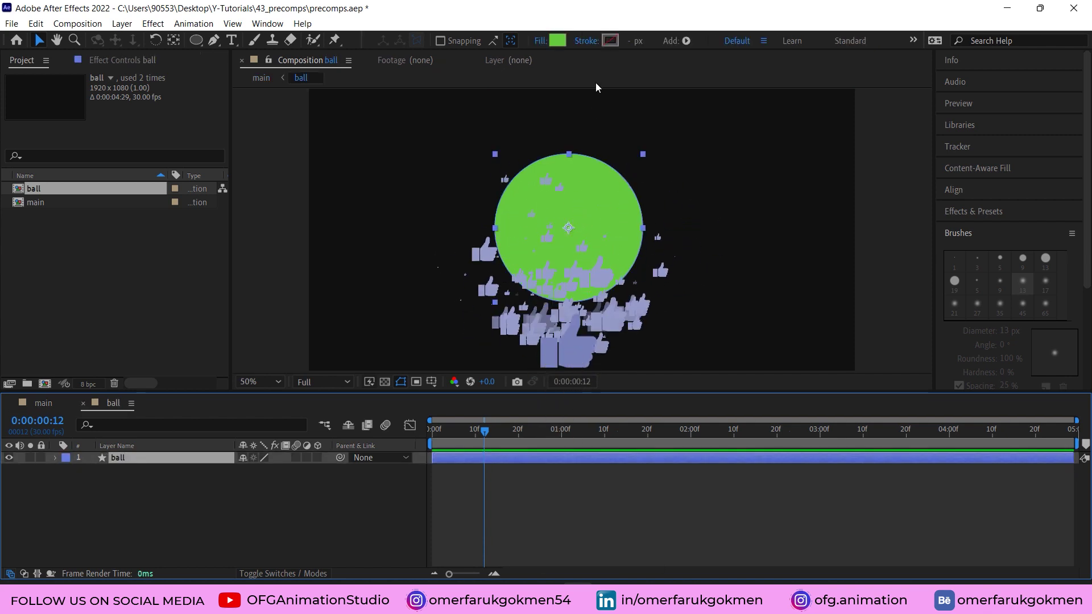
{"action": "left_click", "coordinate": [557, 41]}
{"action": "left_click", "coordinate": [574, 291]}
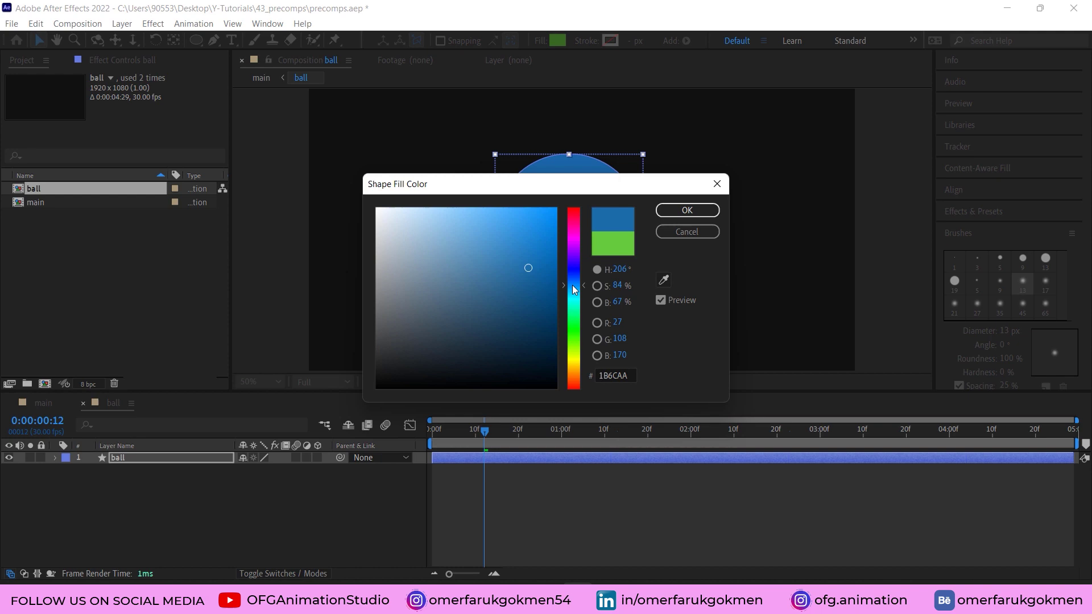
{"action": "left_click", "coordinate": [540, 246]}
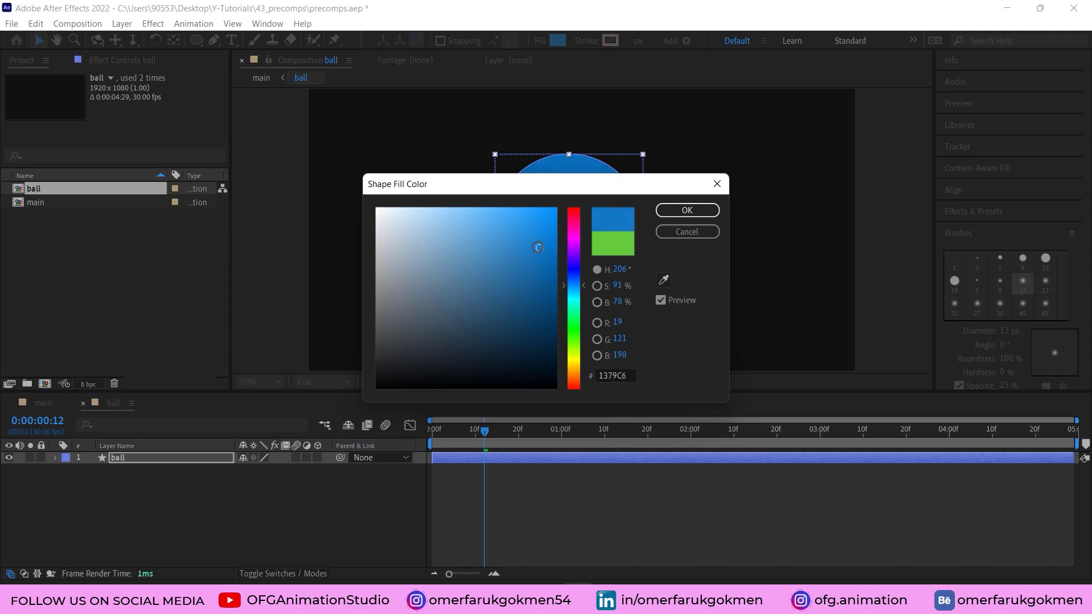
{"action": "left_click", "coordinate": [687, 210]}
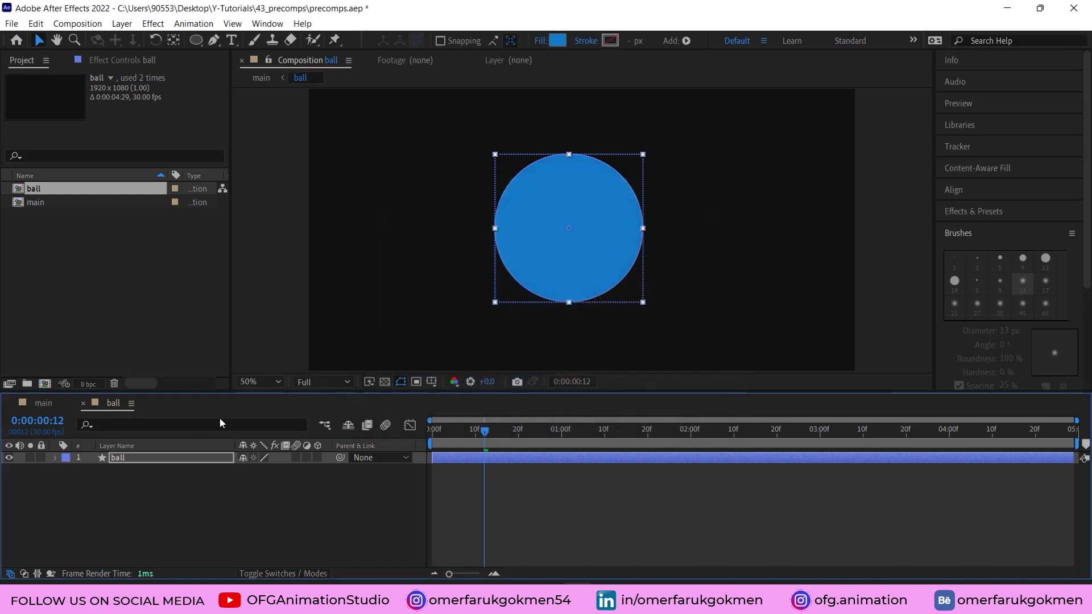
{"action": "left_click", "coordinate": [43, 403]}
{"action": "left_click", "coordinate": [130, 473]}
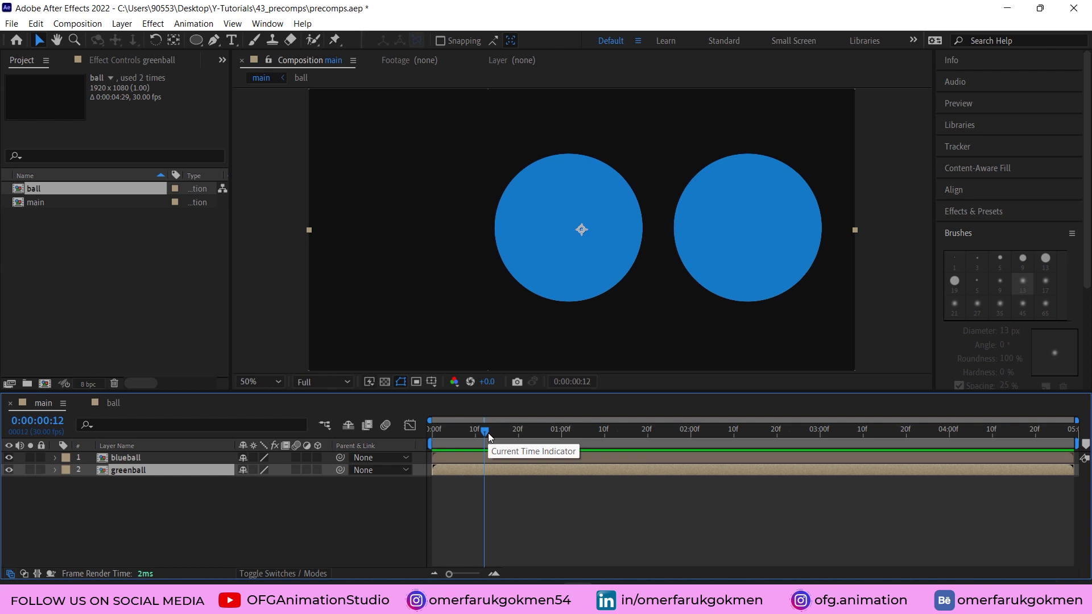
Check both balls animate, then delete the blueball layer.
{"action": "mouse_move", "coordinate": [488, 433]}
{"action": "left_mouse_down"}
{"action": "mouse_move", "coordinate": [537, 432]}
{"action": "mouse_move", "coordinate": [478, 438]}
{"action": "mouse_move", "coordinate": [560, 443]}
{"action": "mouse_move", "coordinate": [493, 438]}
{"action": "left_mouse_up"}
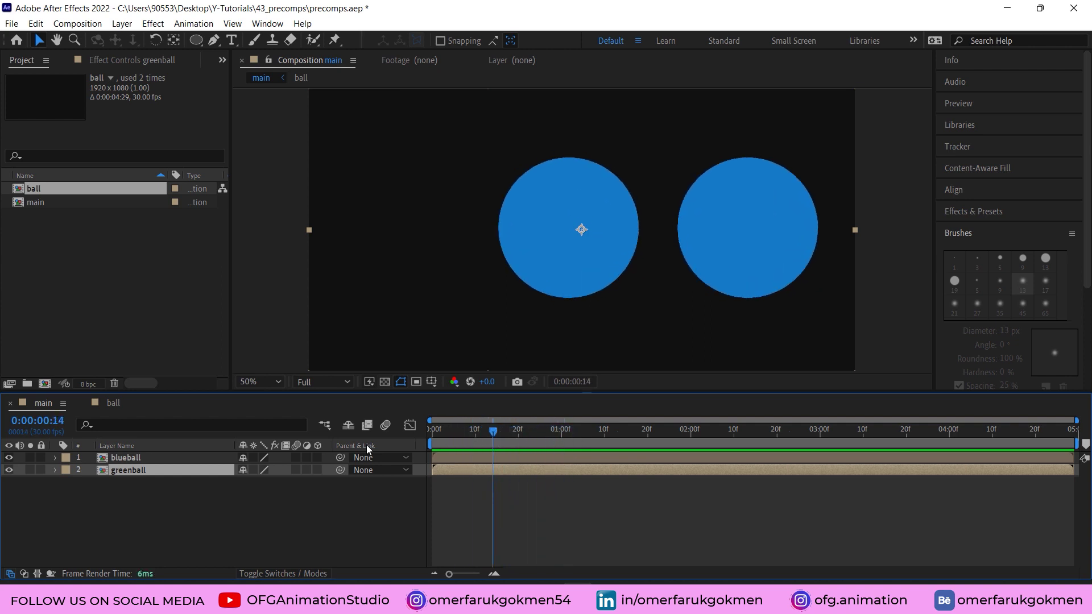
{"action": "left_click", "coordinate": [130, 460]}
{"action": "left_click", "coordinate": [131, 467]}
{"action": "left_click", "coordinate": [137, 455]}
{"action": "key", "text": "Delete"}
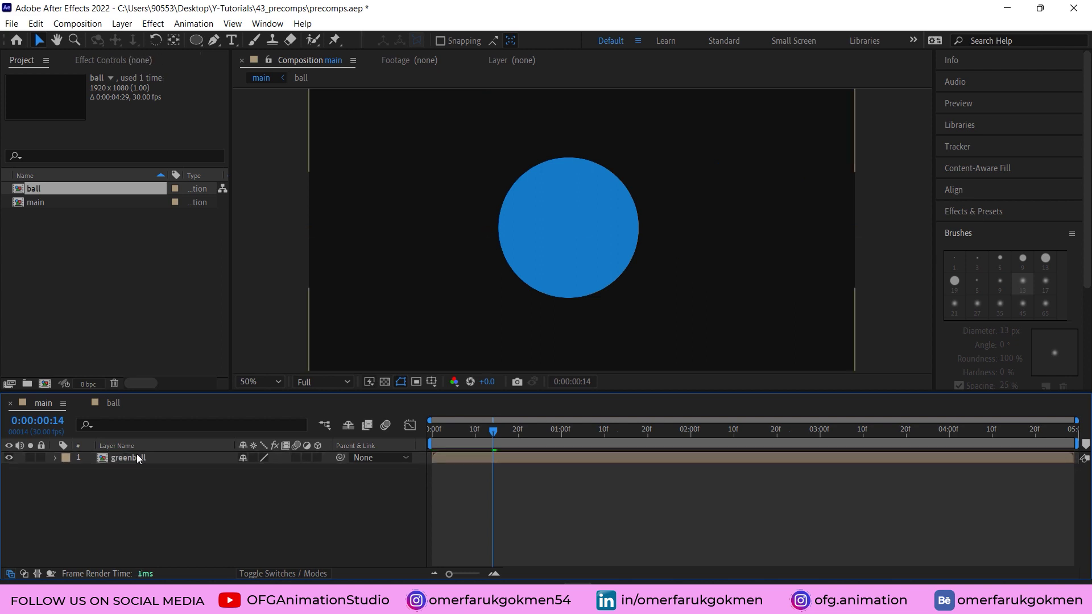
Duplicate the greenball layer and rename the copy 'blueball'.
{"action": "left_click", "coordinate": [137, 455]}
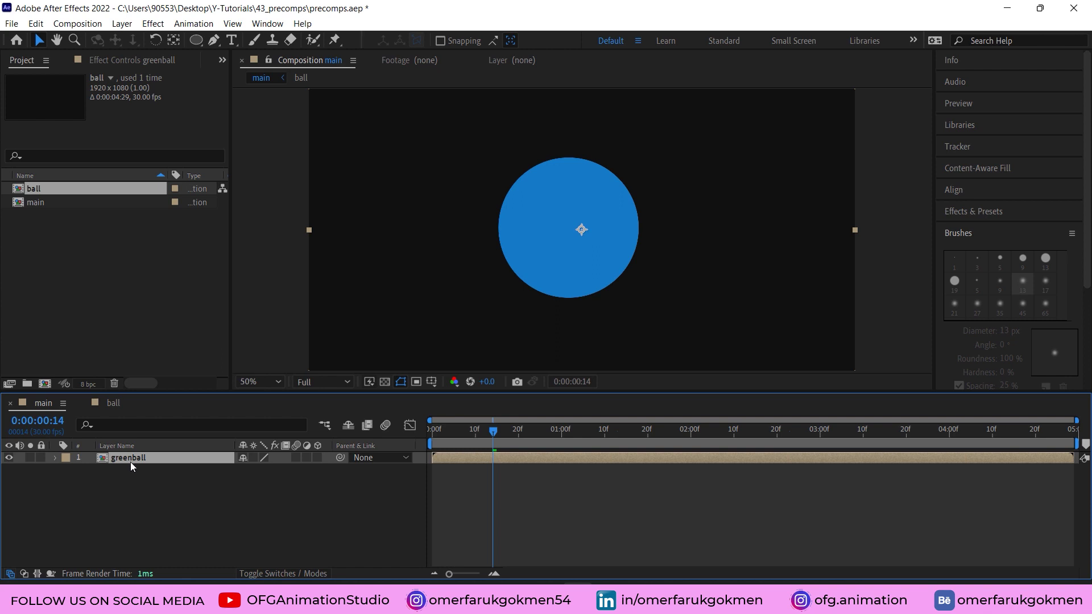
{"action": "key", "text": "ctrl+d"}
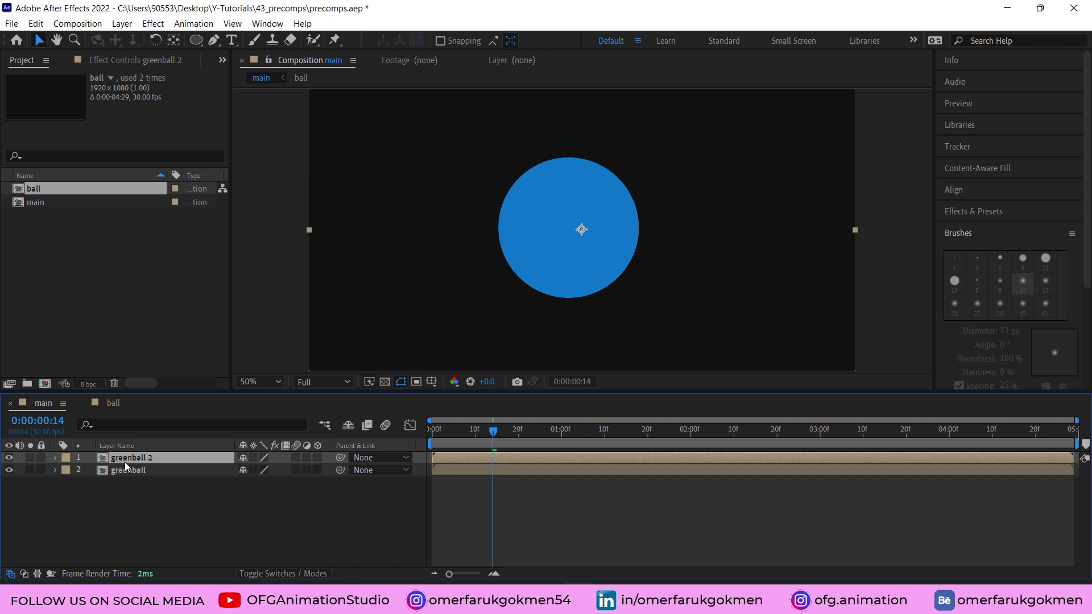
{"action": "left_click", "coordinate": [35, 25]}
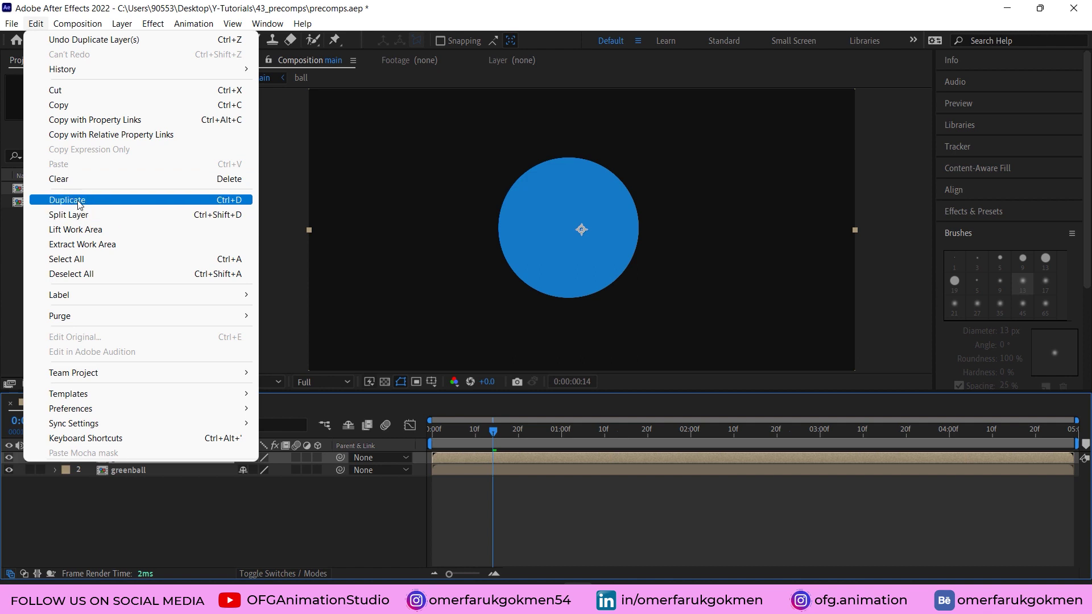
{"action": "left_click", "coordinate": [128, 487]}
{"action": "left_click", "coordinate": [131, 459]}
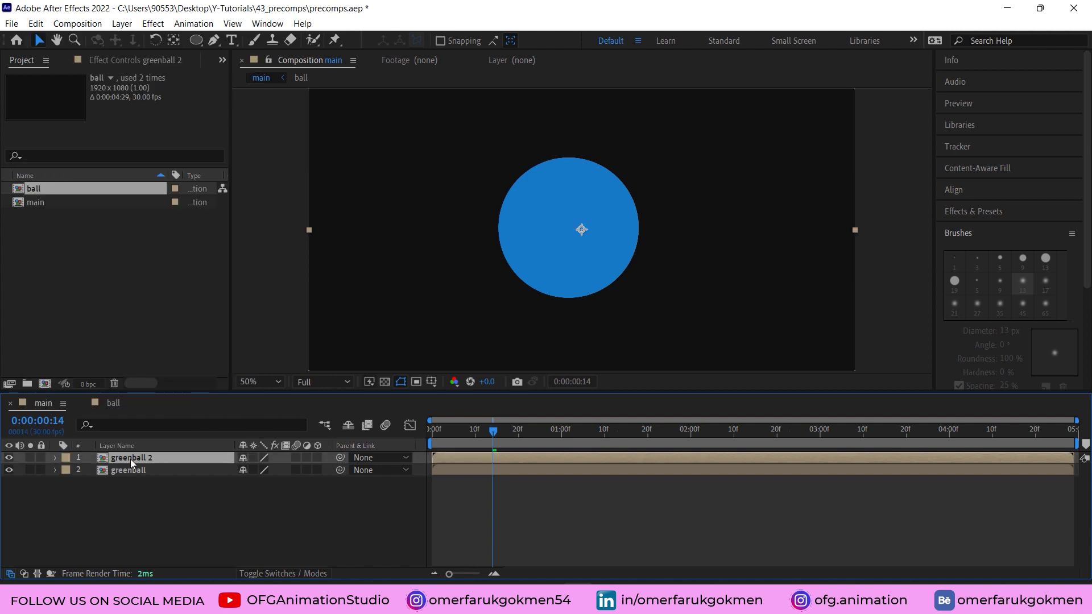
{"action": "key", "text": "Return"}
{"action": "type", "text": "blue"}
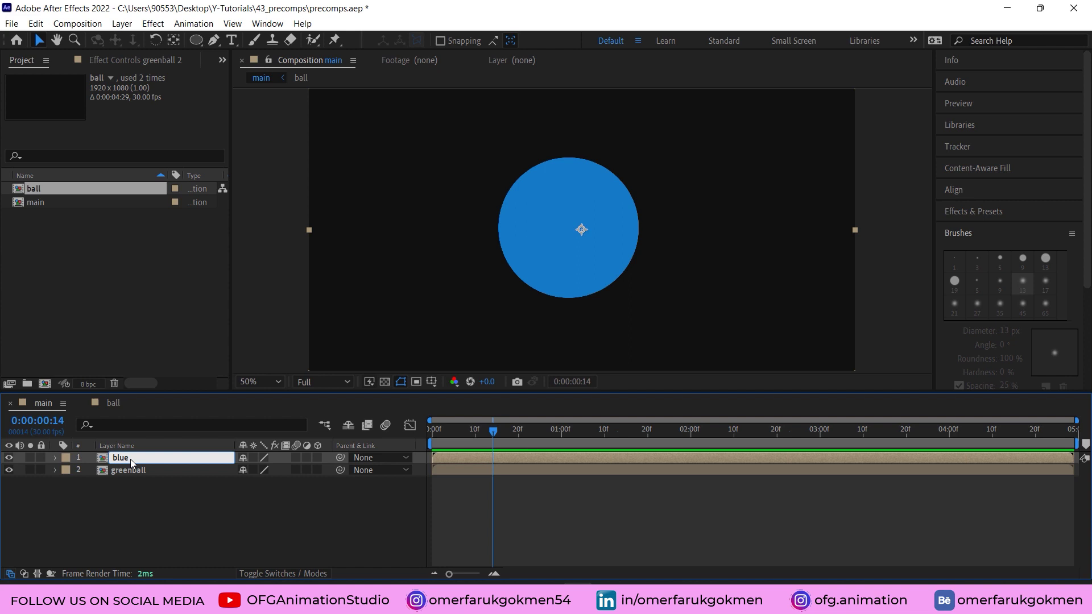
{"action": "type", "text": "ball"}
{"action": "key", "text": "Return"}
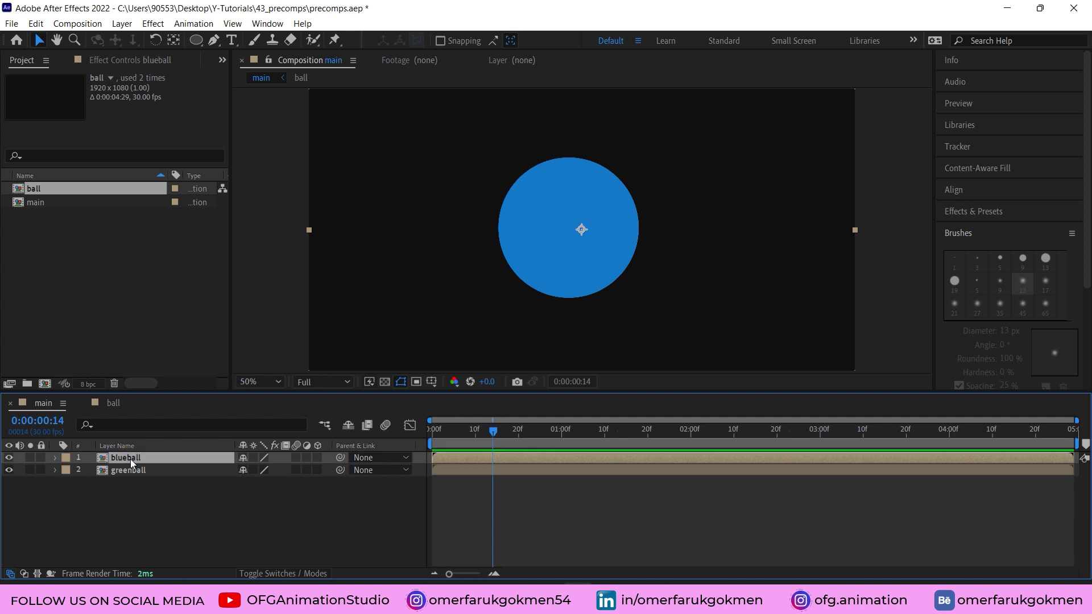
Duplicate the ball precomp in the Project panel and name the copy 'blueball'.
{"action": "left_click", "coordinate": [38, 189]}
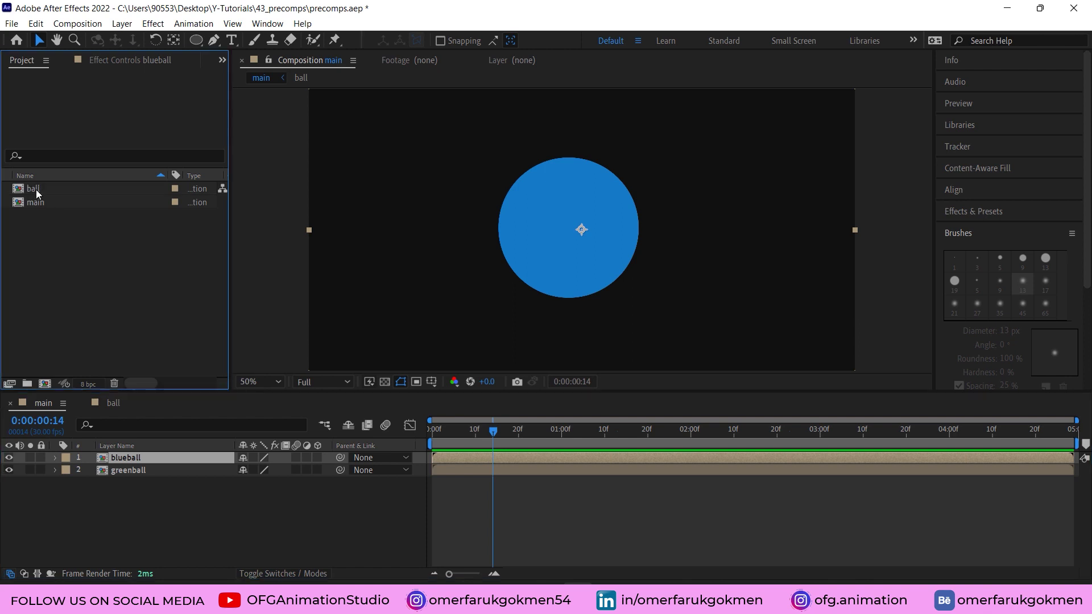
{"action": "key", "text": "ctrl+d"}
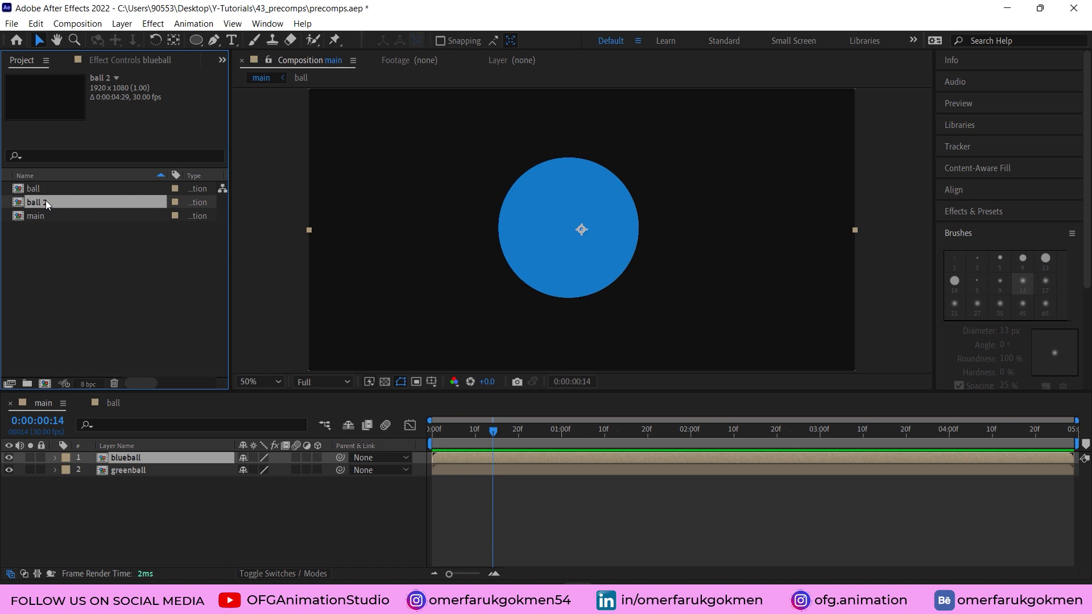
{"action": "key", "text": "Return"}
{"action": "type", "text": "bl"}
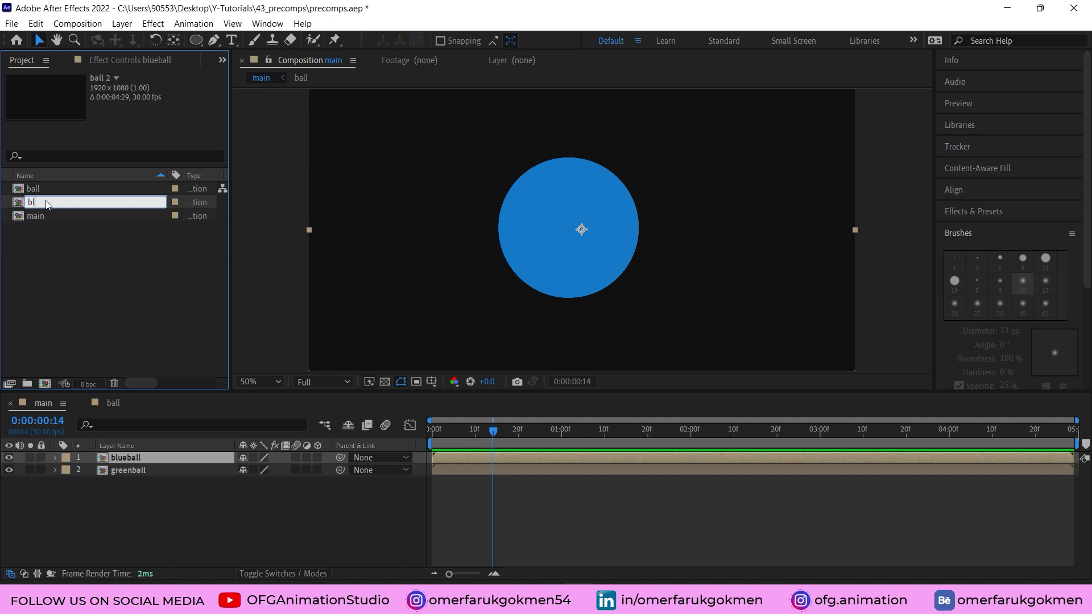
{"action": "type", "text": "ueball"}
{"action": "key", "text": "Return"}
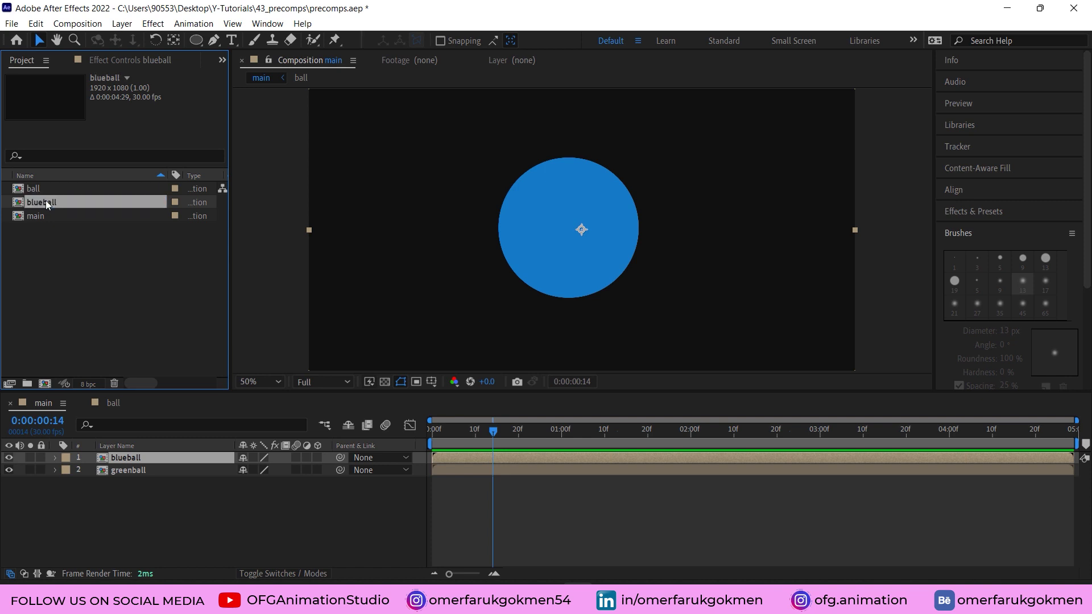
Rename the original ball precomp to 'greenball'.
{"action": "left_click", "coordinate": [51, 192]}
{"action": "key", "text": "Return"}
{"action": "type", "text": "g"}
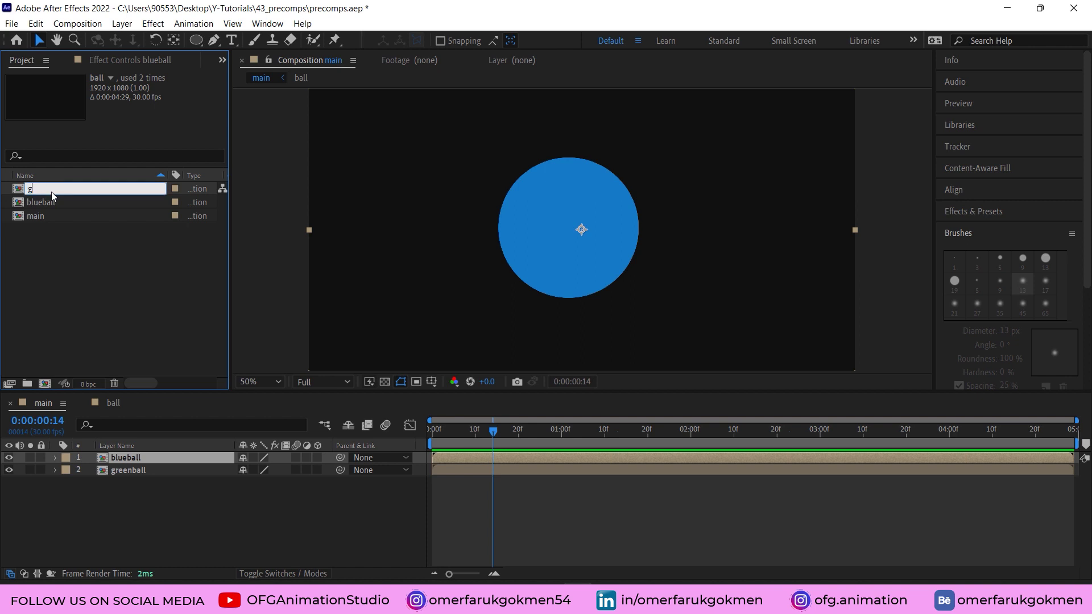
{"action": "type", "text": "reenball"}
{"action": "key", "text": "Return"}
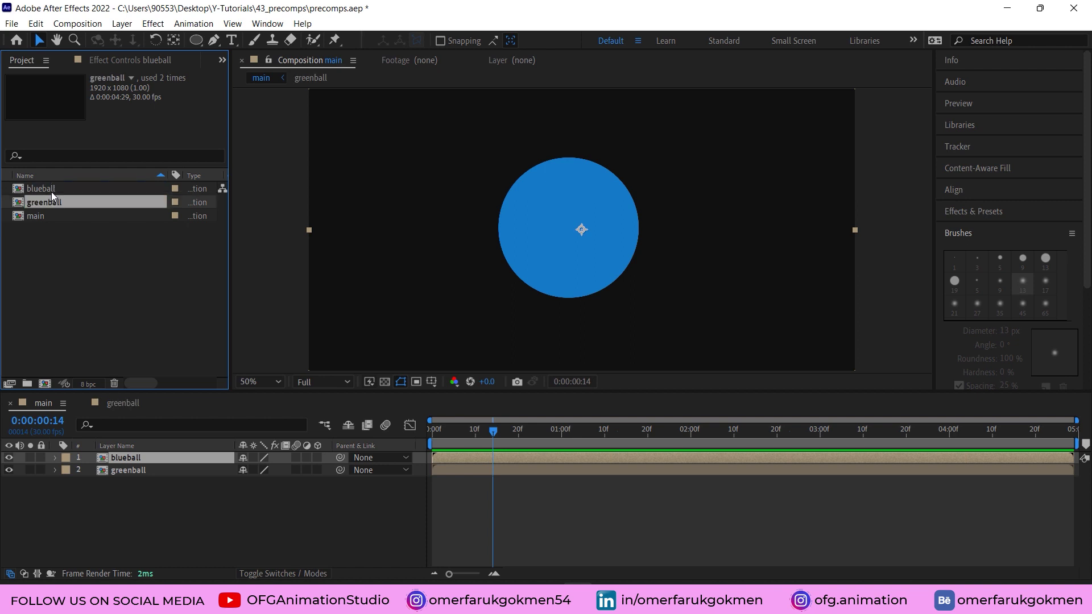
Open the greenball composition and change the ball's fill to bright green (3DC715).
{"action": "double_click", "coordinate": [50, 203]}
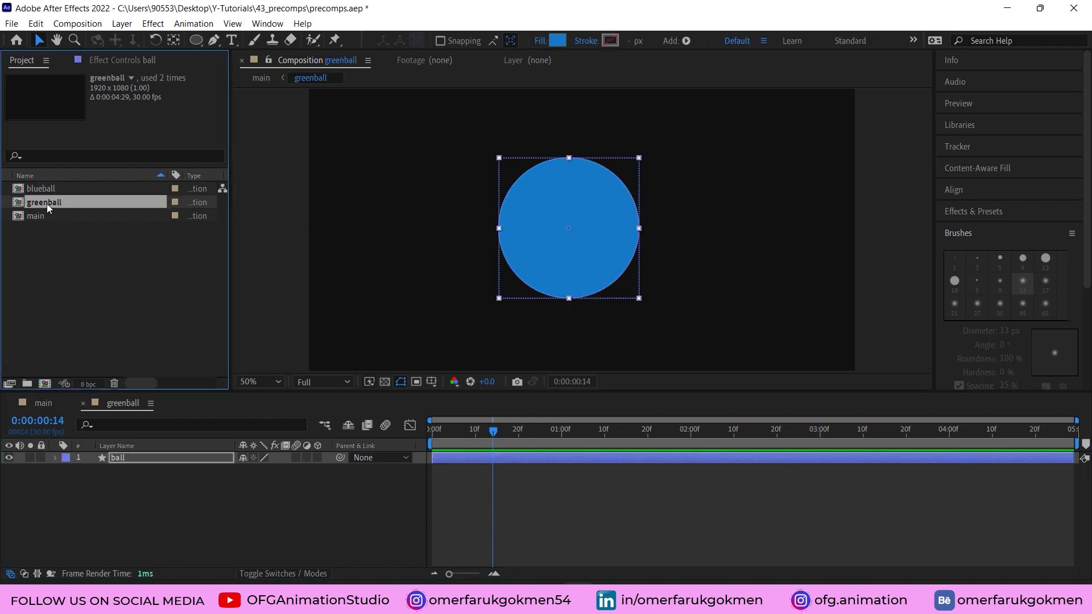
{"action": "left_click", "coordinate": [550, 240]}
{"action": "left_click", "coordinate": [557, 41]}
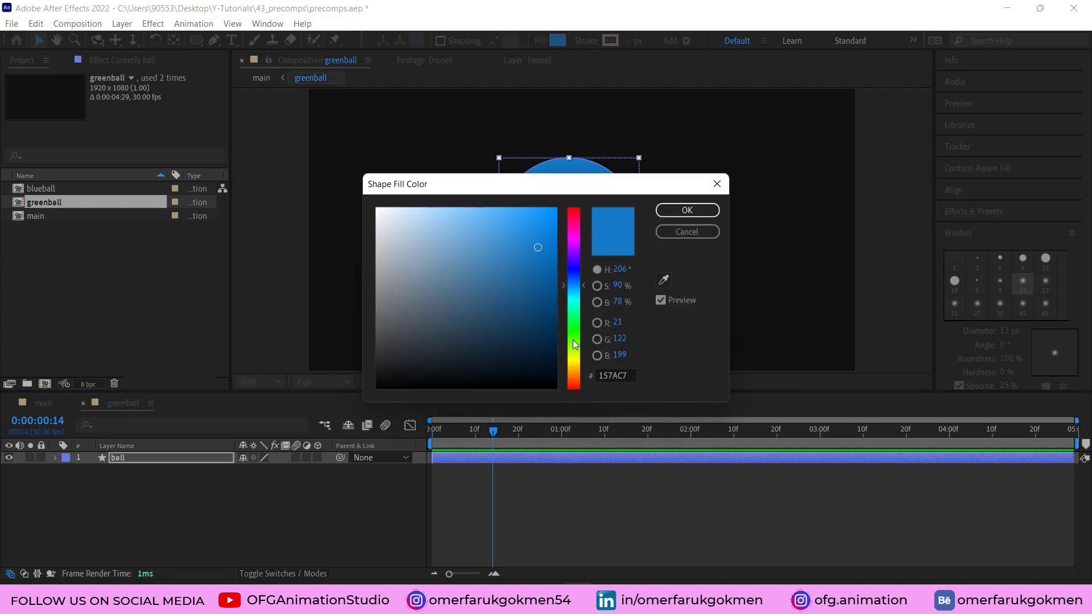
{"action": "mouse_move", "coordinate": [572, 340]}
{"action": "left_mouse_down"}
{"action": "mouse_move", "coordinate": [575, 360]}
{"action": "mouse_move", "coordinate": [575, 335]}
{"action": "left_mouse_up"}
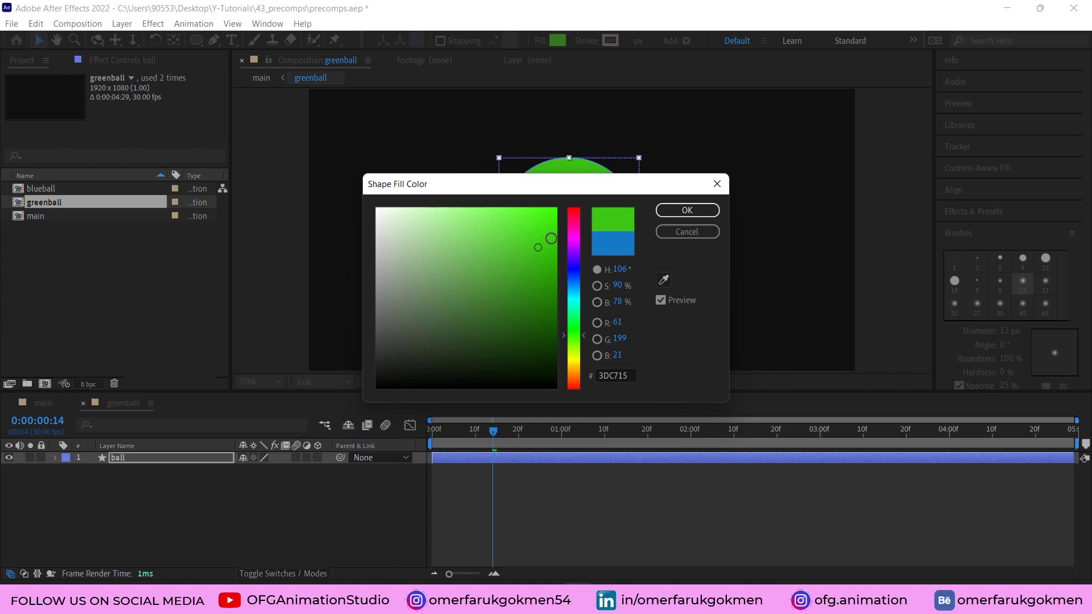
{"action": "left_click", "coordinate": [553, 239]}
{"action": "left_click", "coordinate": [687, 210]}
{"action": "left_click", "coordinate": [28, 185]}
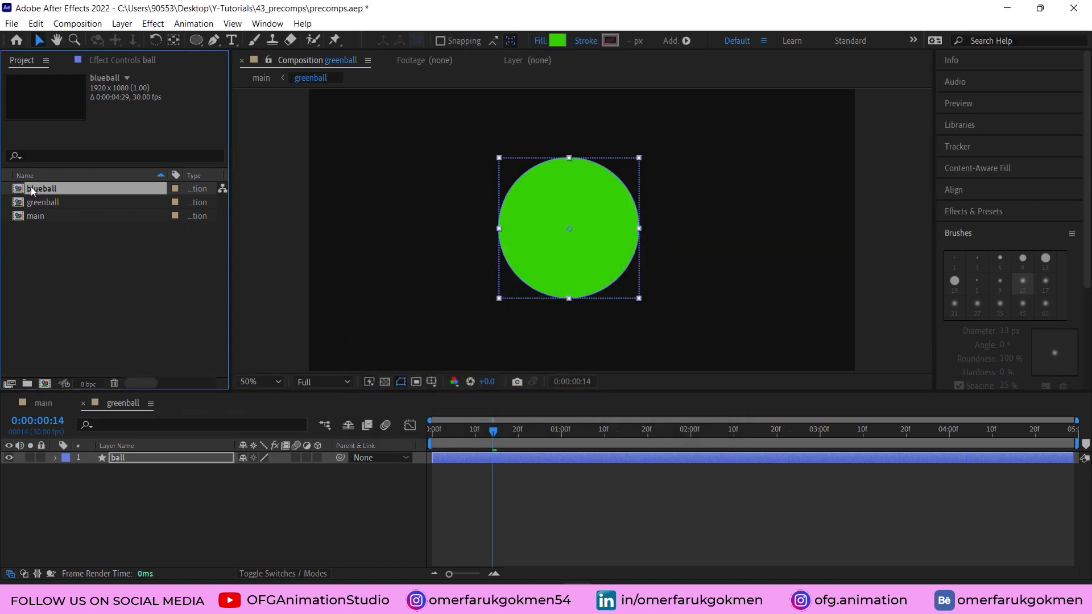
Look inside the blueball composition, then return to main and select the blueball precomp item.
{"action": "double_click", "coordinate": [34, 186]}
{"action": "left_click", "coordinate": [584, 230]}
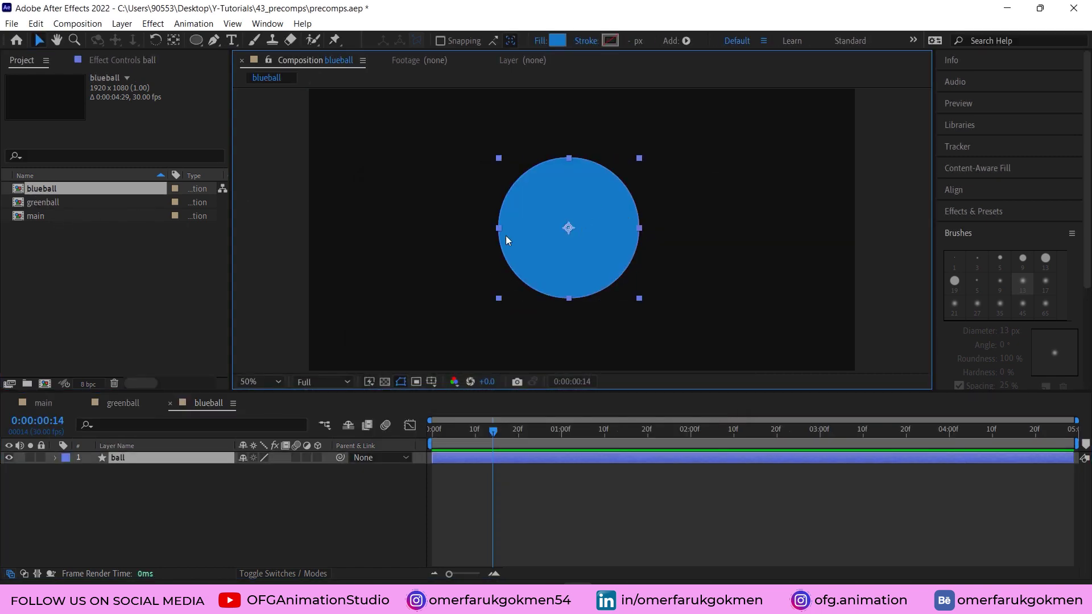
{"action": "left_click", "coordinate": [43, 215]}
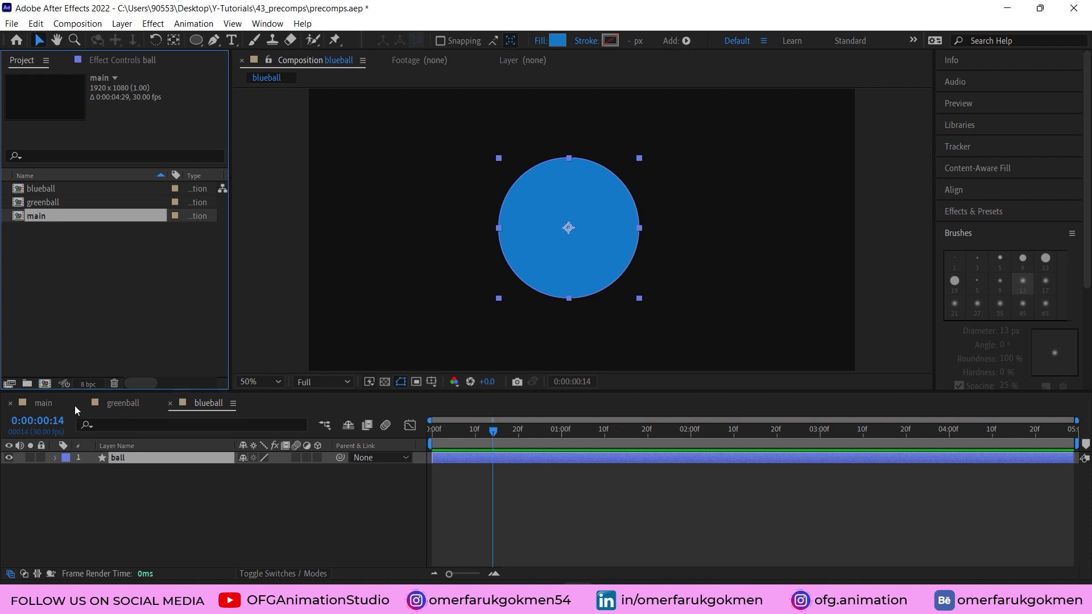
{"action": "left_click", "coordinate": [52, 403]}
{"action": "left_click", "coordinate": [44, 201]}
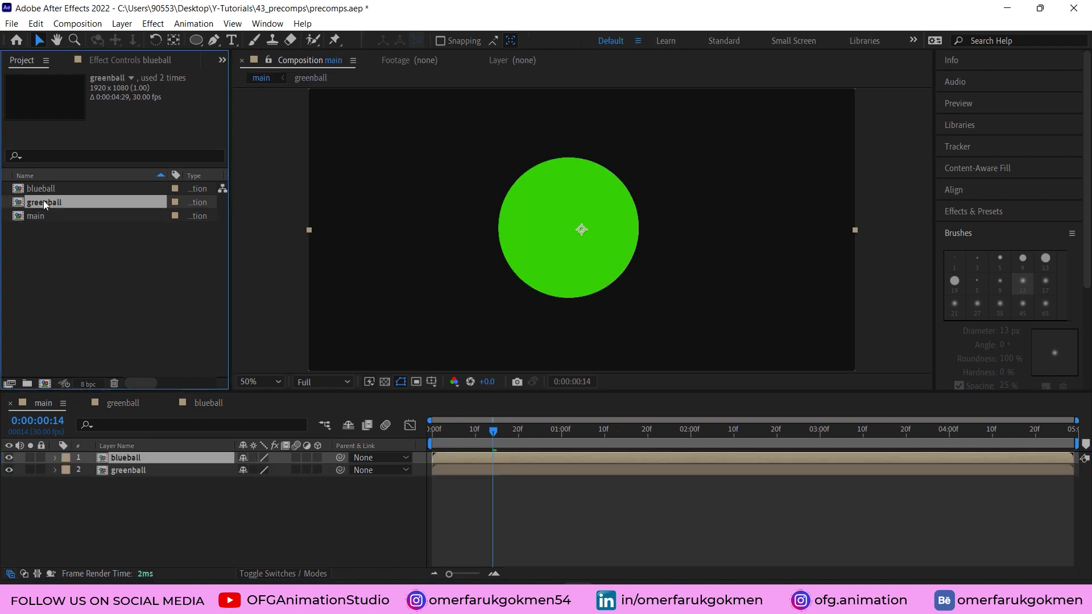
{"action": "left_click", "coordinate": [46, 190]}
{"action": "mouse_move", "coordinate": [50, 190]}
{"action": "left_mouse_down"}
{"action": "mouse_move", "coordinate": [108, 420]}
{"action": "mouse_move", "coordinate": [42, 191]}
{"action": "left_mouse_up"}
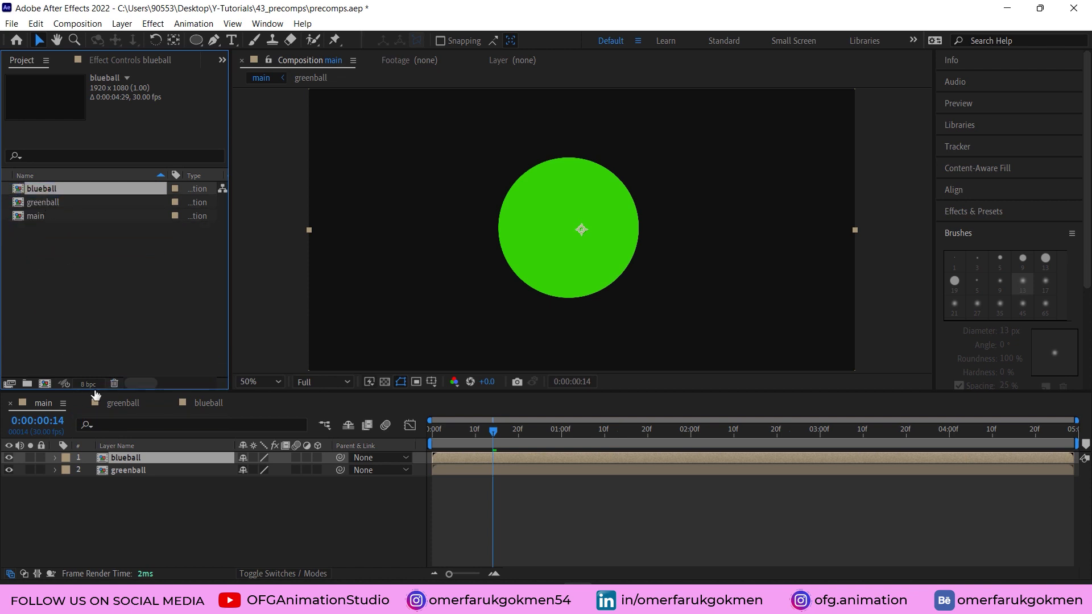
Move the blueball layer's ball to the right of the green ball.
{"action": "left_click", "coordinate": [129, 458]}
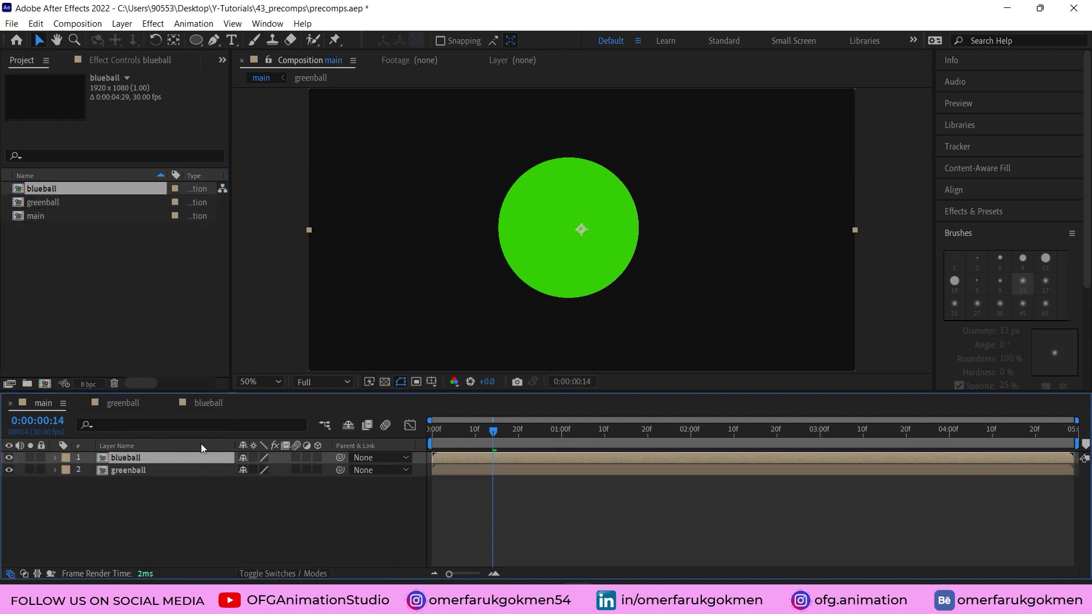
{"action": "left_click_drag", "start_coordinate": [585, 247], "coordinate": [690, 251]}
{"action": "key", "text": "ctrl+z"}
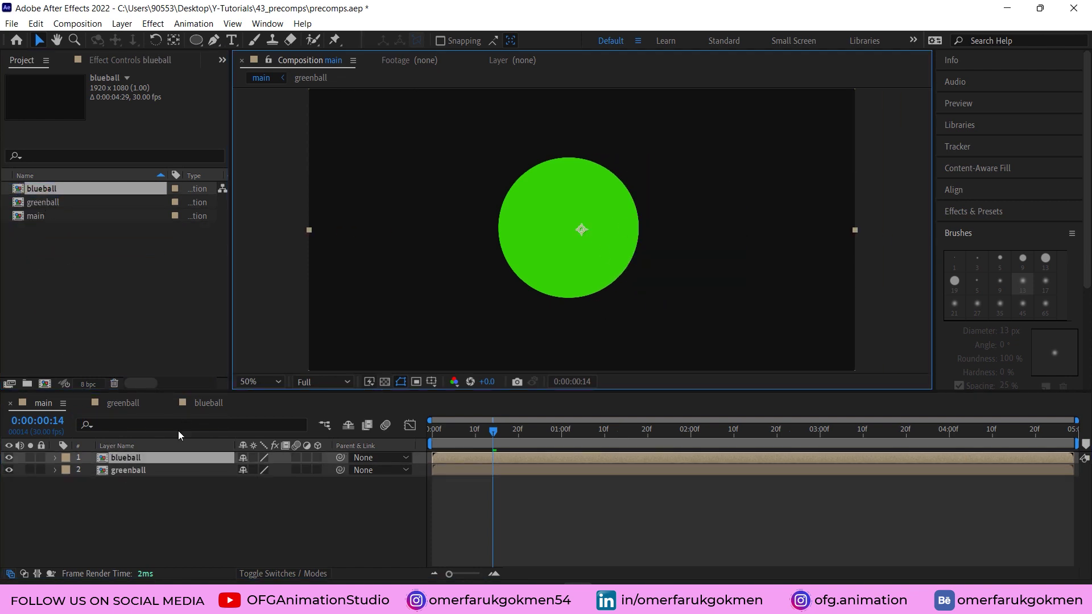
{"action": "left_click", "coordinate": [129, 458]}
{"action": "left_click_drag", "start_coordinate": [560, 254], "coordinate": [730, 259]}
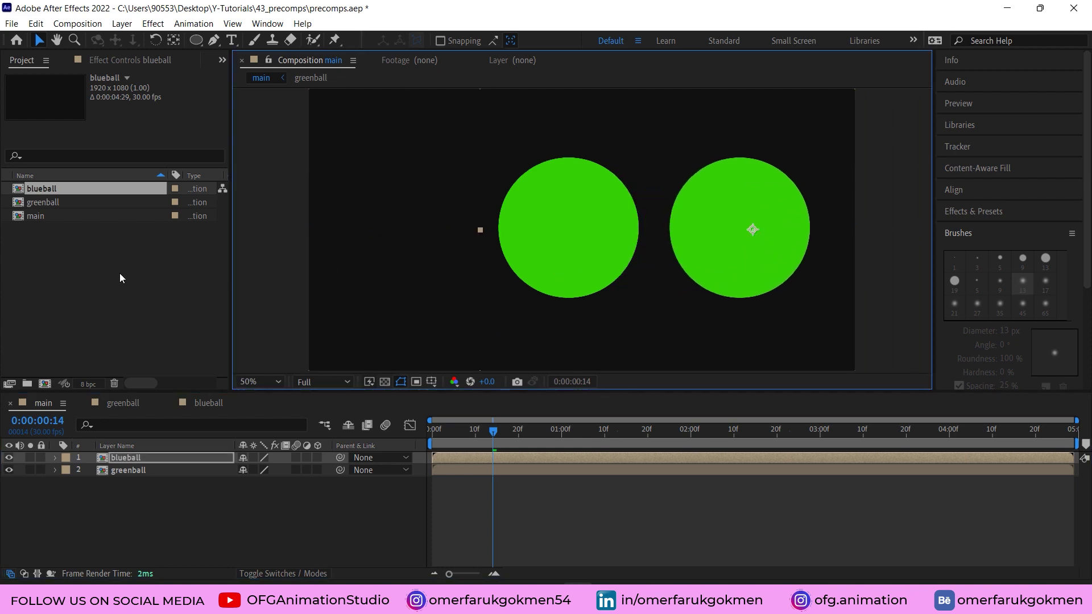
Replace the blueball layer's source with the blueball precomp and scrub to check the animation.
{"action": "left_click", "coordinate": [135, 457]}
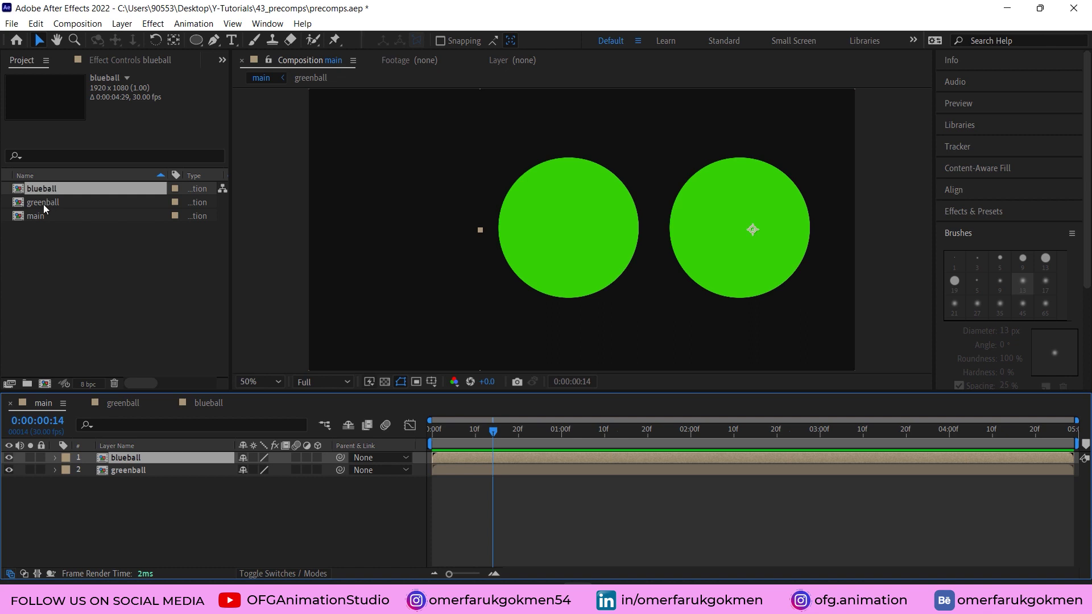
{"action": "left_click_drag", "start_coordinate": [37, 190], "coordinate": [119, 458]}
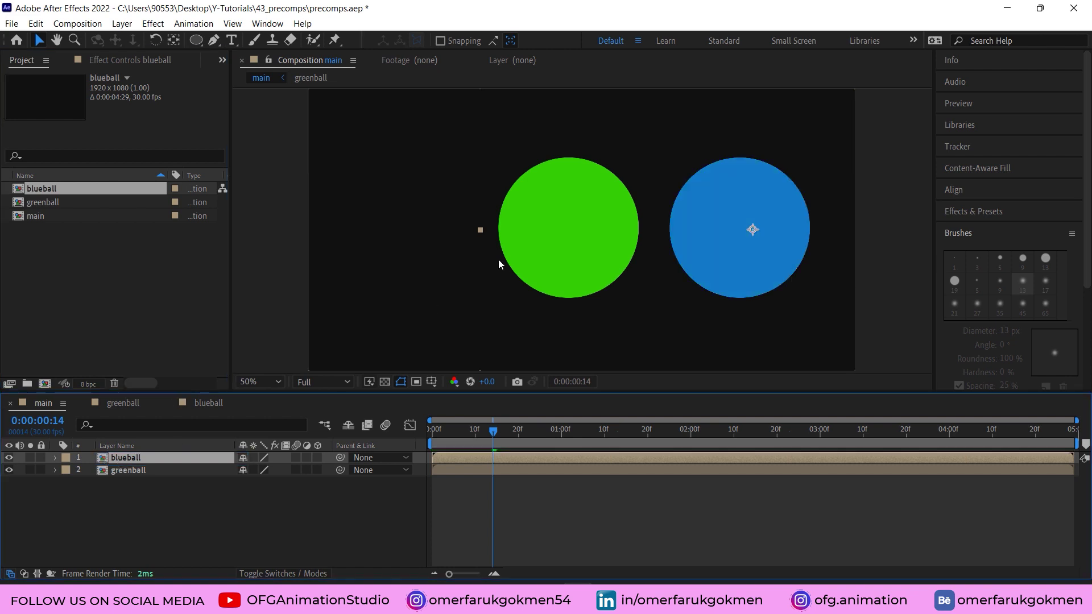
{"action": "left_click_drag", "start_coordinate": [456, 428], "coordinate": [600, 435]}
{"action": "key", "text": "space"}
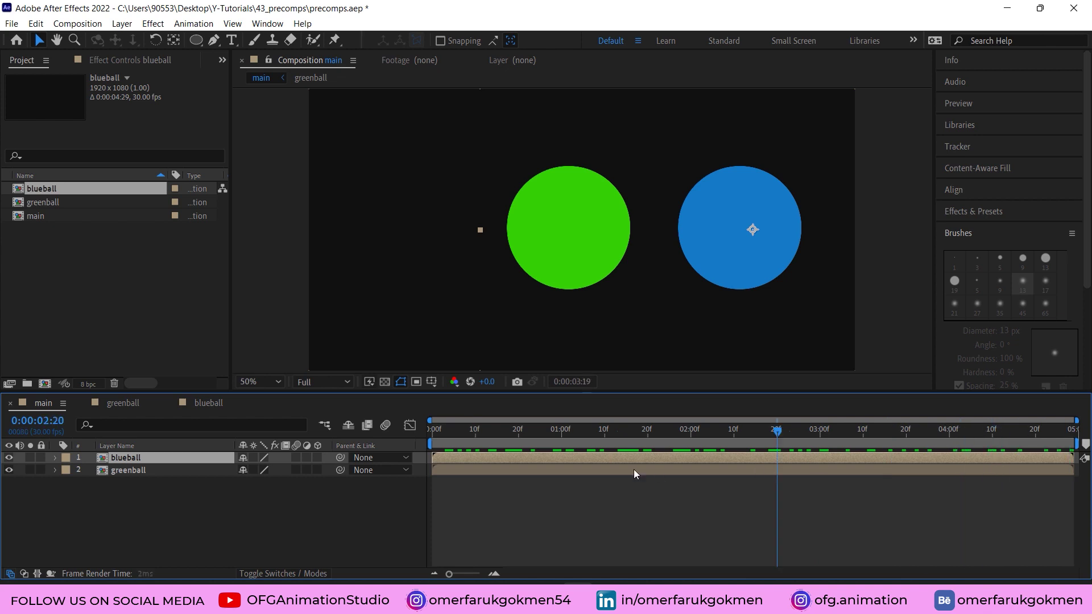
{"action": "key", "text": "Home"}
{"action": "key", "text": "space"}
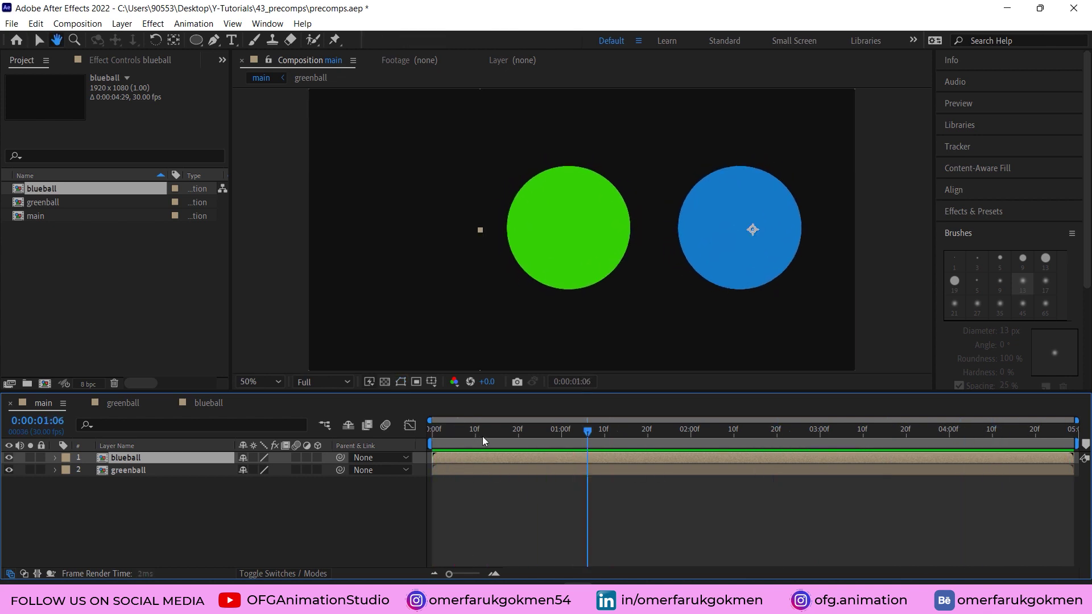
{"action": "key", "text": "v"}
{"action": "left_click_drag", "start_coordinate": [482, 436], "coordinate": [683, 432]}
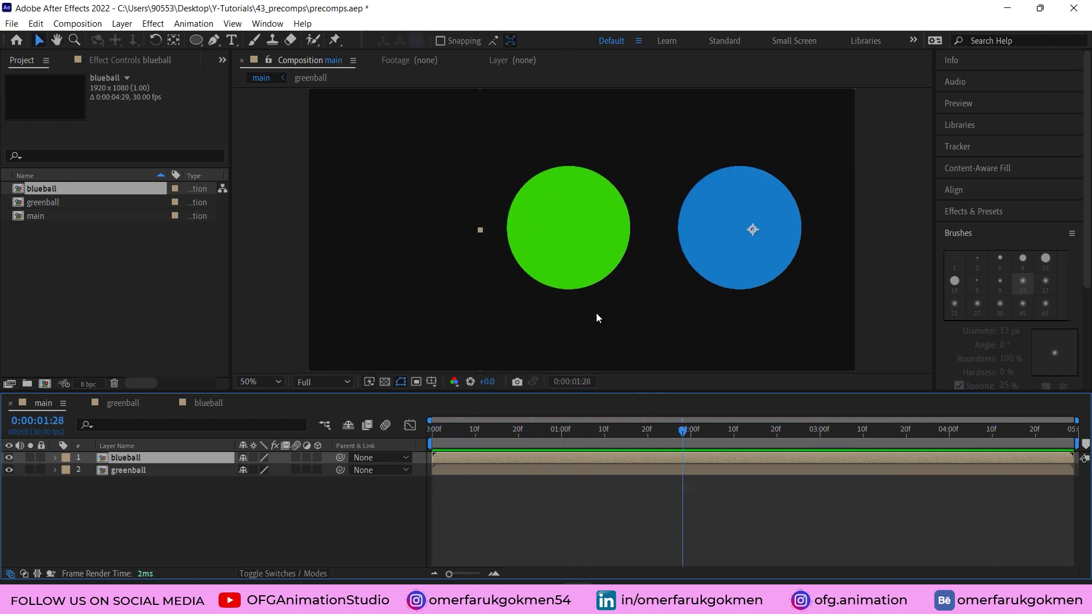
{"action": "left_click", "coordinate": [138, 497]}
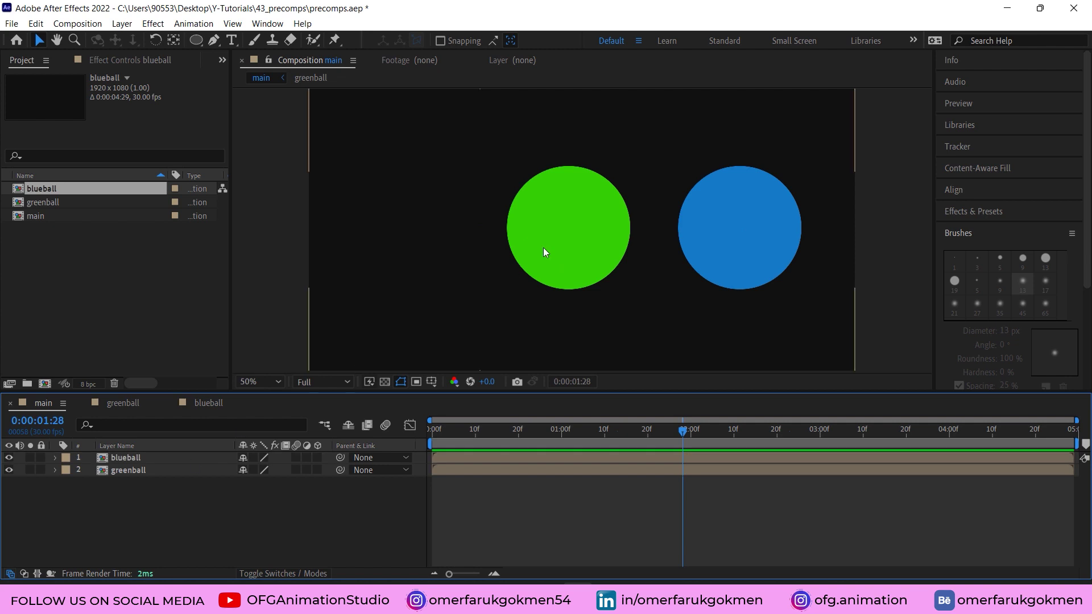
Duplicate the blueball precomp in the Project panel and name the copy 'redball'.
{"action": "left_click", "coordinate": [38, 197]}
{"action": "left_click", "coordinate": [43, 188]}
{"action": "key", "text": "ctrl+d"}
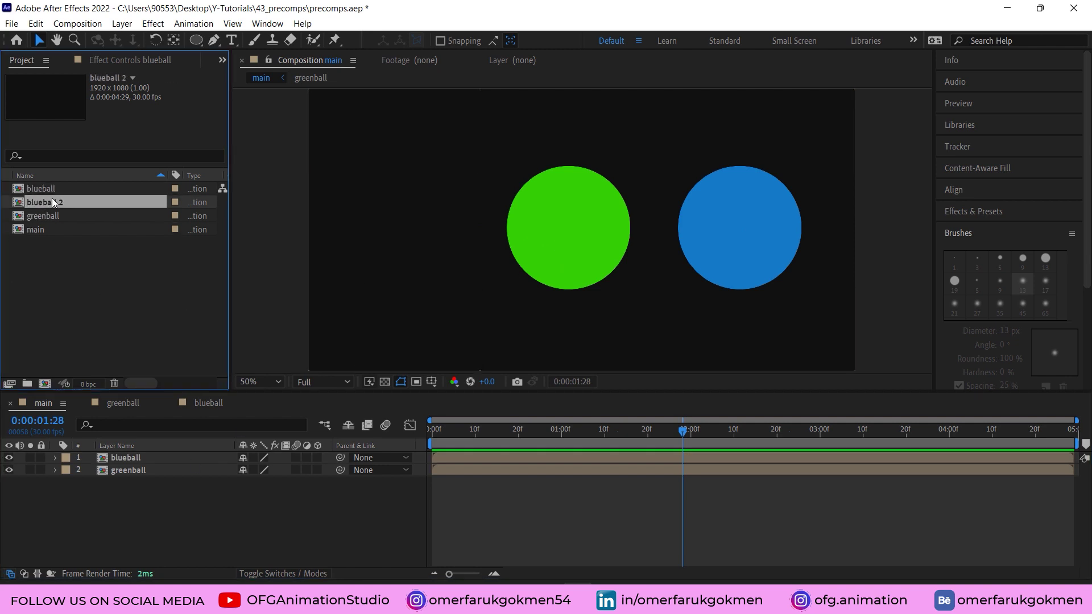
{"action": "key", "text": "Return"}
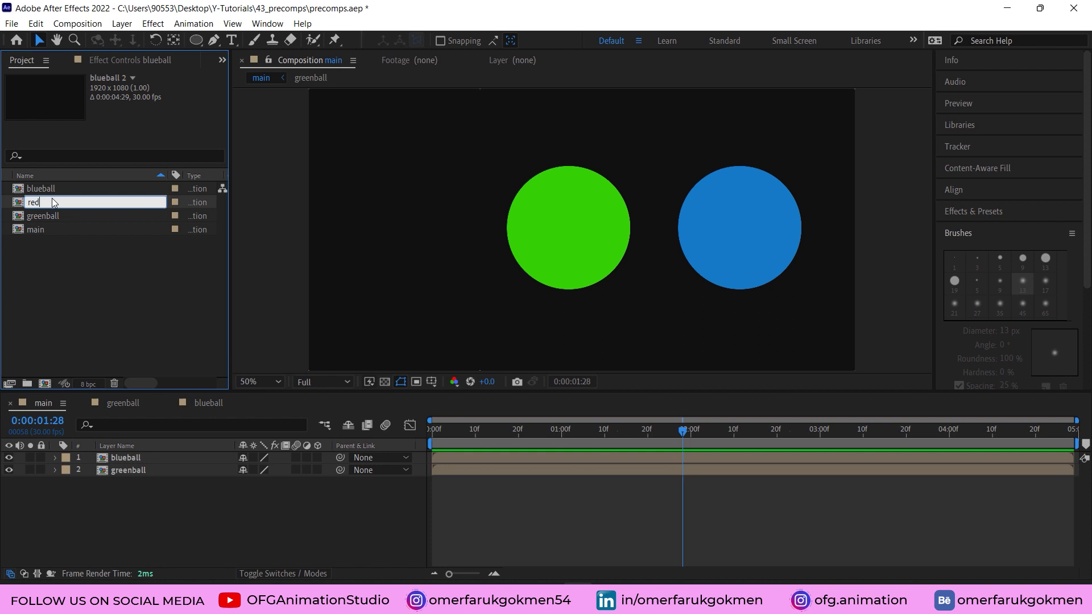
{"action": "type", "text": "redball"}
{"action": "key", "text": "Return"}
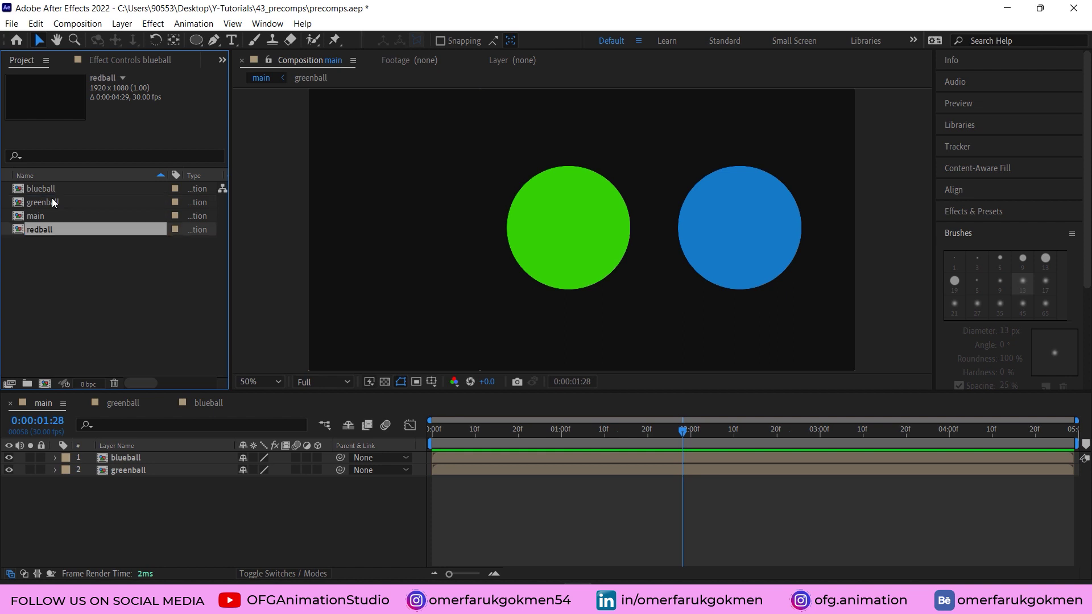
Duplicate the blueball layer and move the copy left of the green ball.
{"action": "left_click", "coordinate": [124, 461]}
{"action": "key", "text": "ctrl+d"}
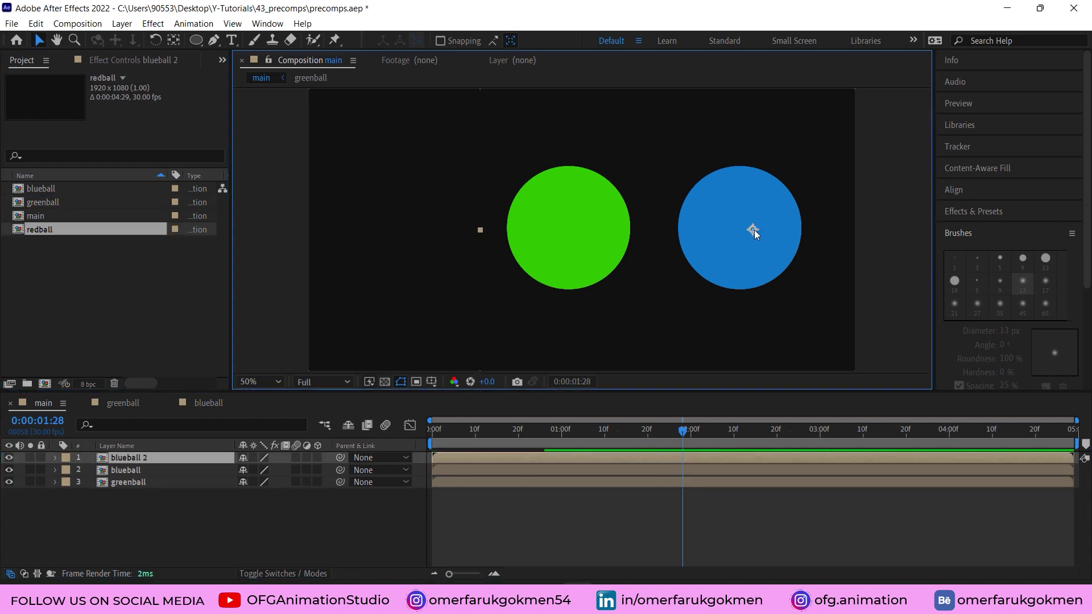
{"action": "left_click_drag", "start_coordinate": [755, 229], "coordinate": [402, 245]}
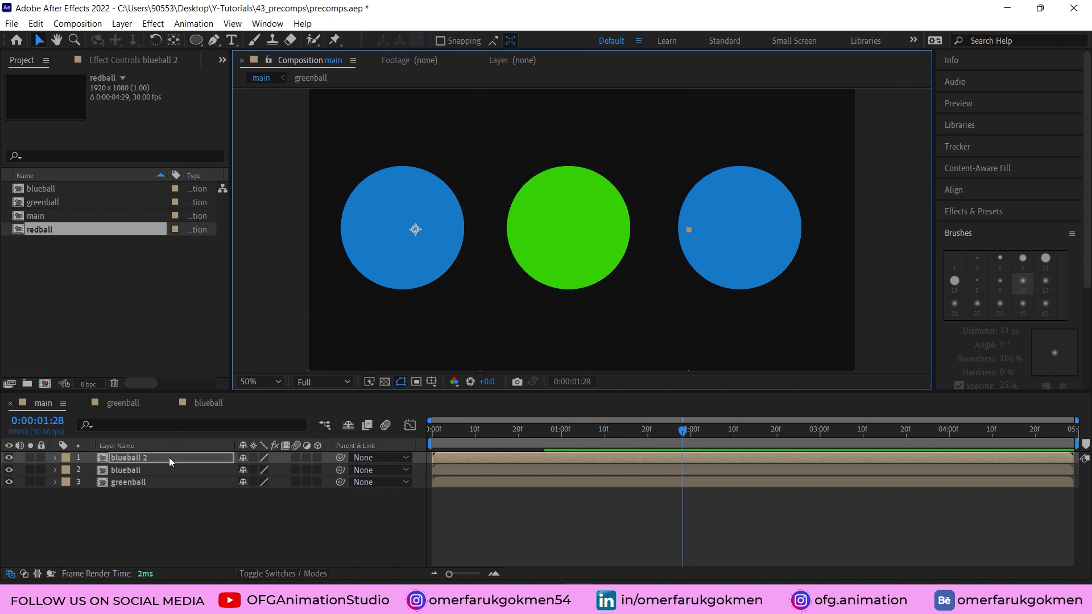
Inside the redball precomp, set the ball's fill to bright red, then return to main.
{"action": "left_click", "coordinate": [39, 189]}
{"action": "double_click", "coordinate": [35, 229]}
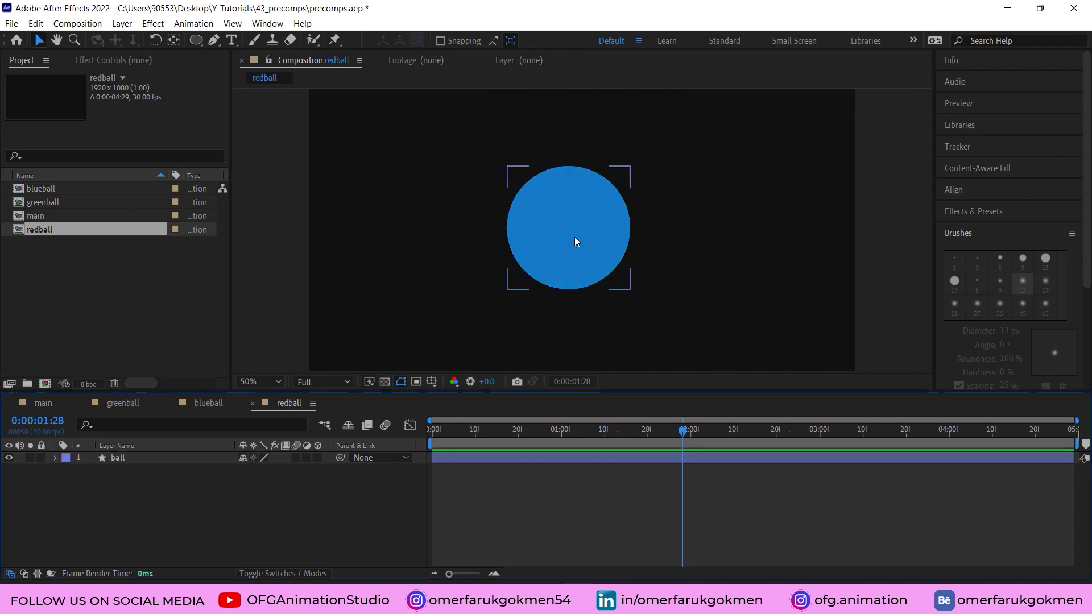
{"action": "left_click", "coordinate": [549, 44]}
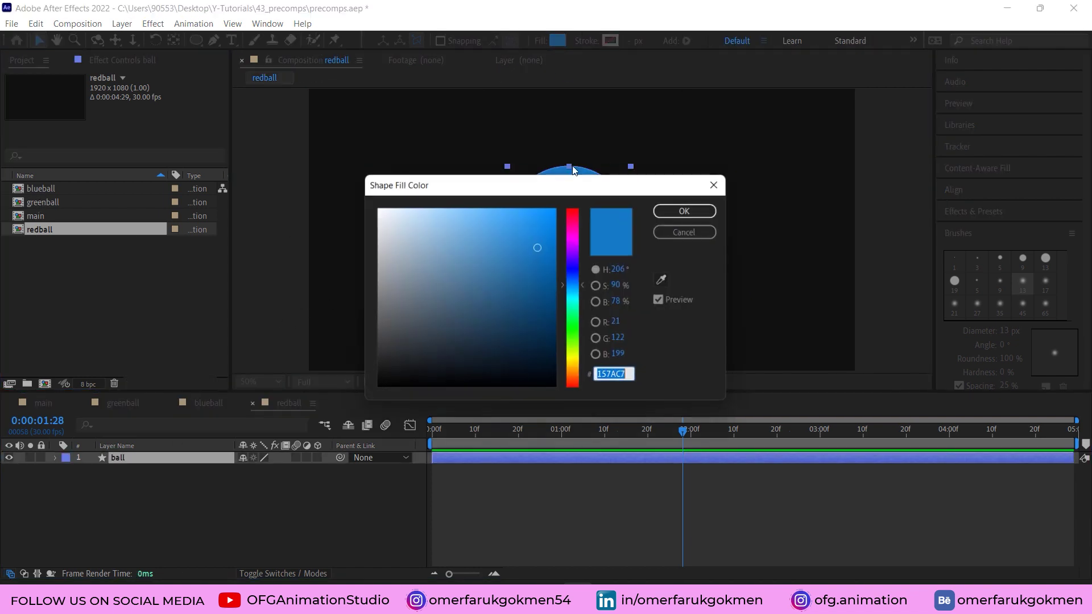
{"action": "left_click", "coordinate": [572, 217]}
{"action": "left_click", "coordinate": [555, 222]}
{"action": "left_click", "coordinate": [688, 210]}
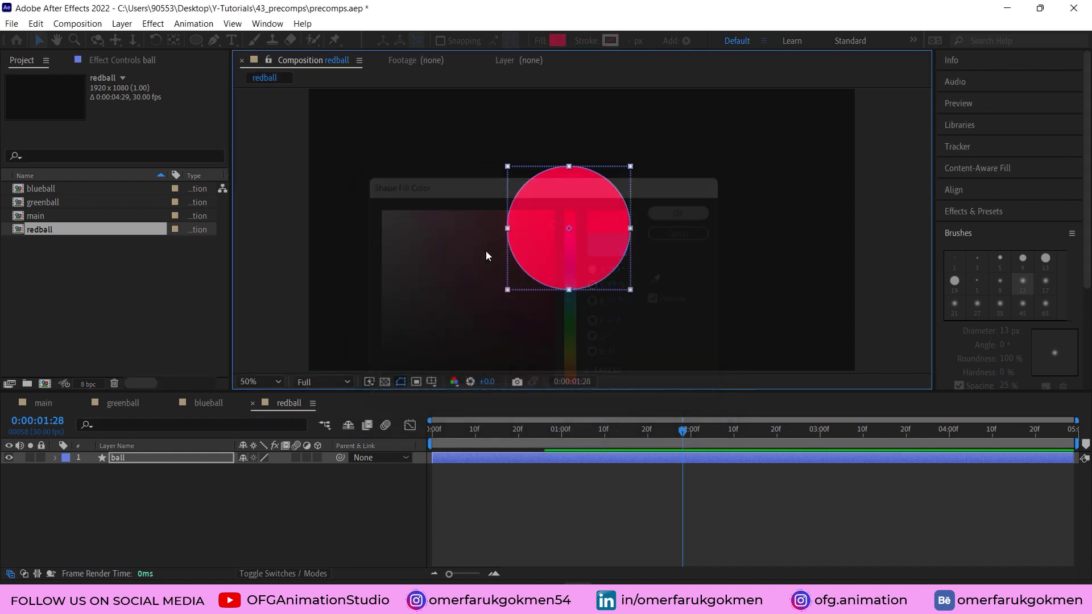
{"action": "left_click", "coordinate": [44, 404]}
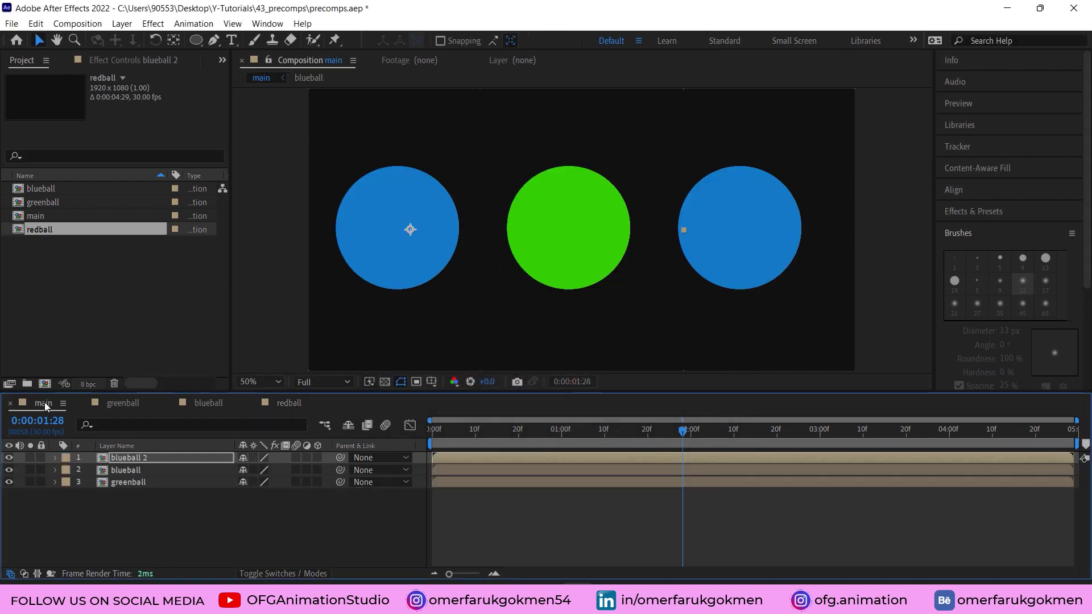
Swap the blueball 2 layer's source for the redball precomp and scrub to check all three balls.
{"action": "left_click", "coordinate": [134, 457]}
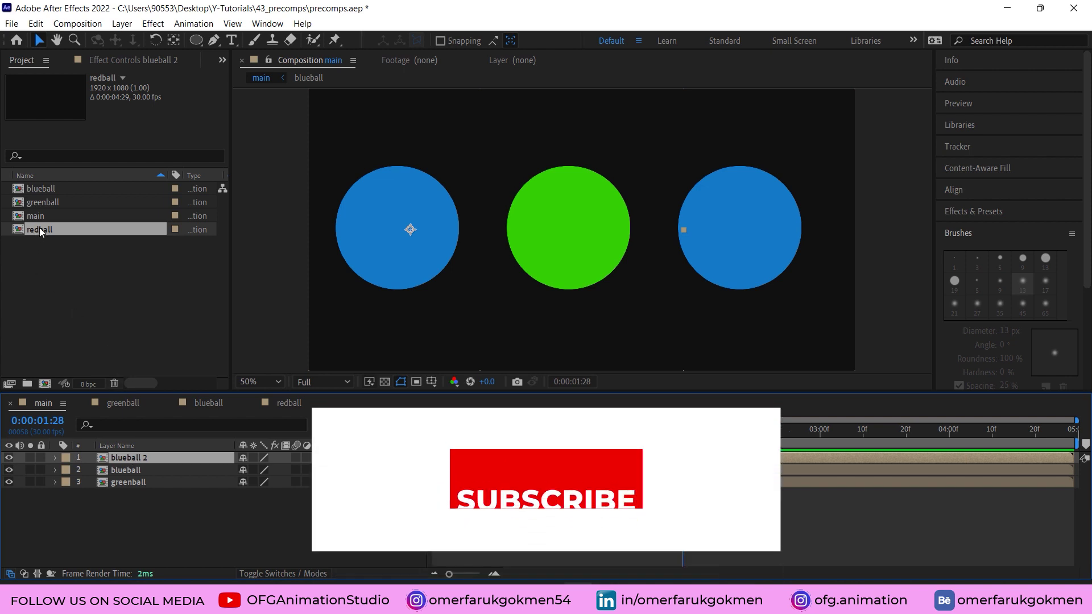
{"action": "left_click_drag", "start_coordinate": [38, 231], "coordinate": [126, 458]}
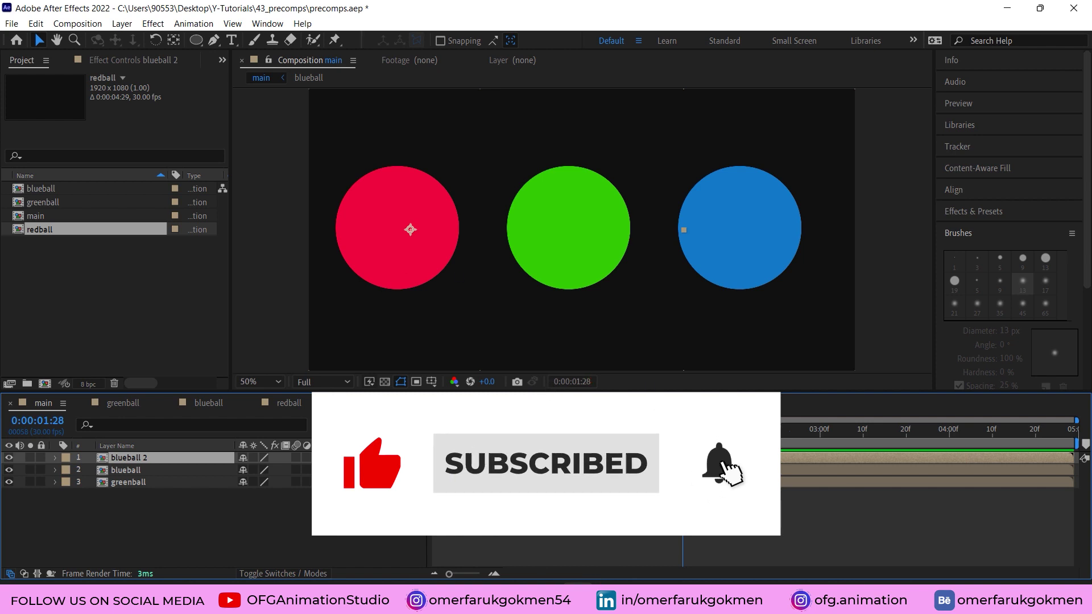
{"action": "left_click_drag", "start_coordinate": [808, 431], "coordinate": [598, 462]}
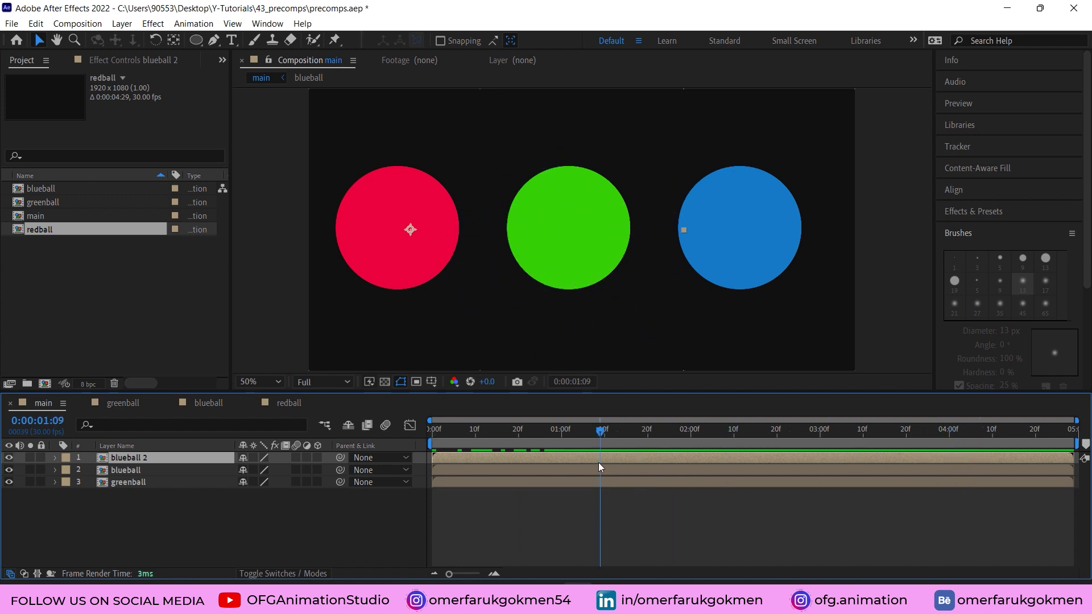